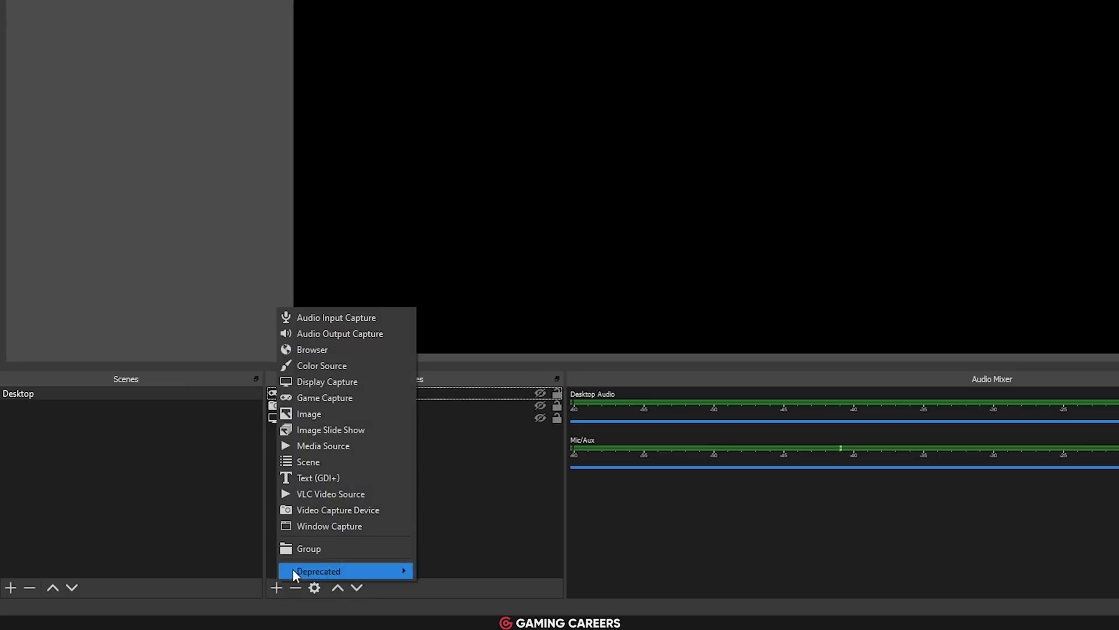
Add a Window Capture source with its default name and Automatic capture method
{"action": "left_click", "coordinate": [312, 527]}
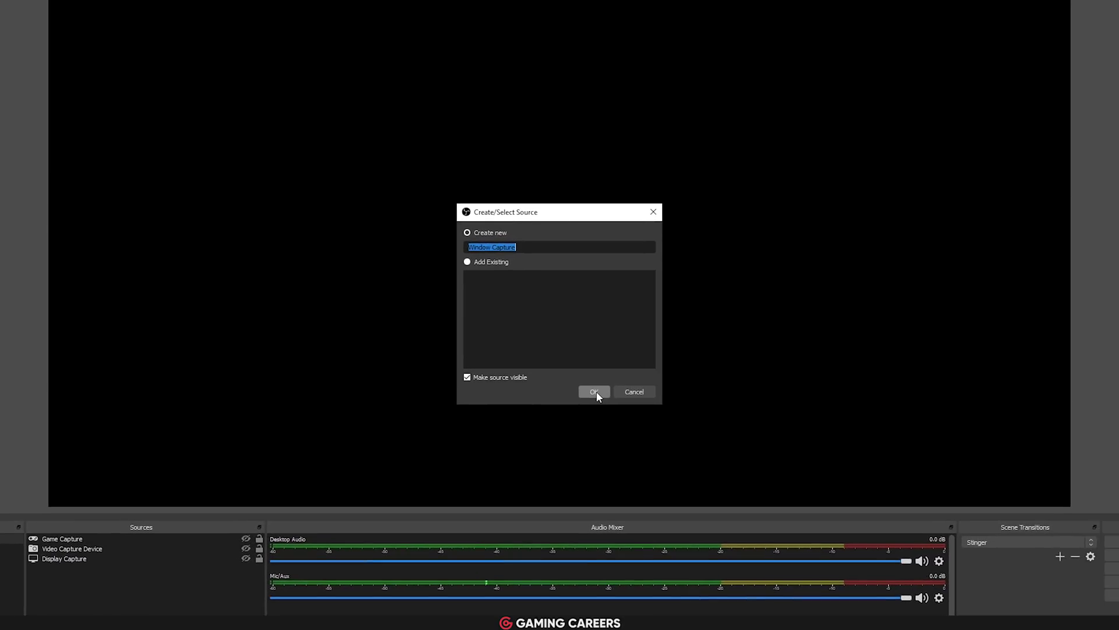
{"action": "left_click", "coordinate": [876, 257]}
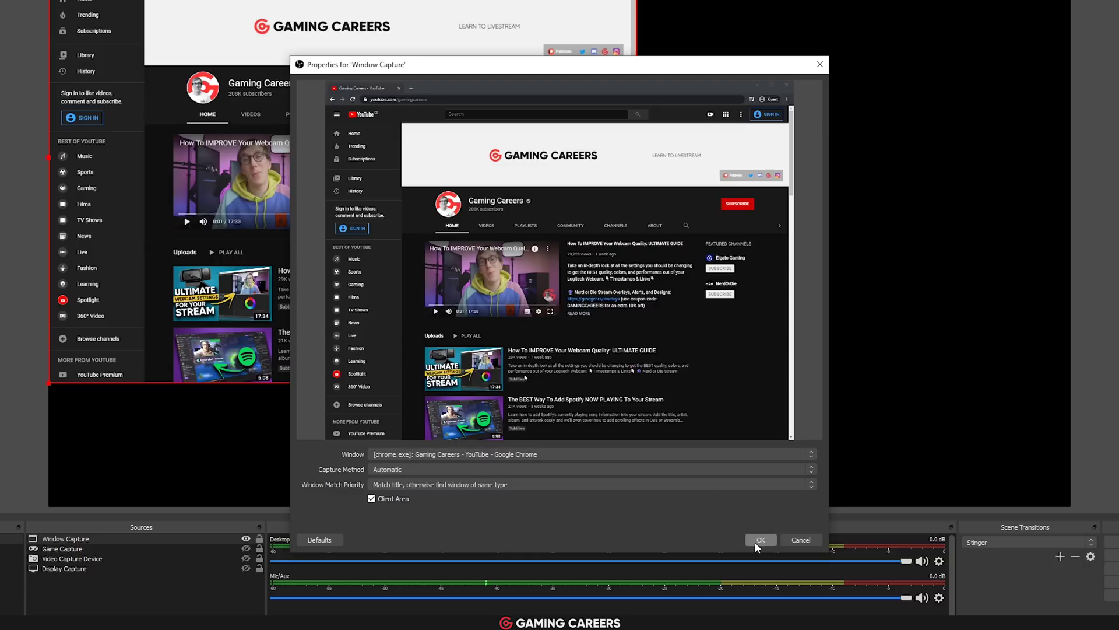
{"action": "left_click", "coordinate": [736, 470]}
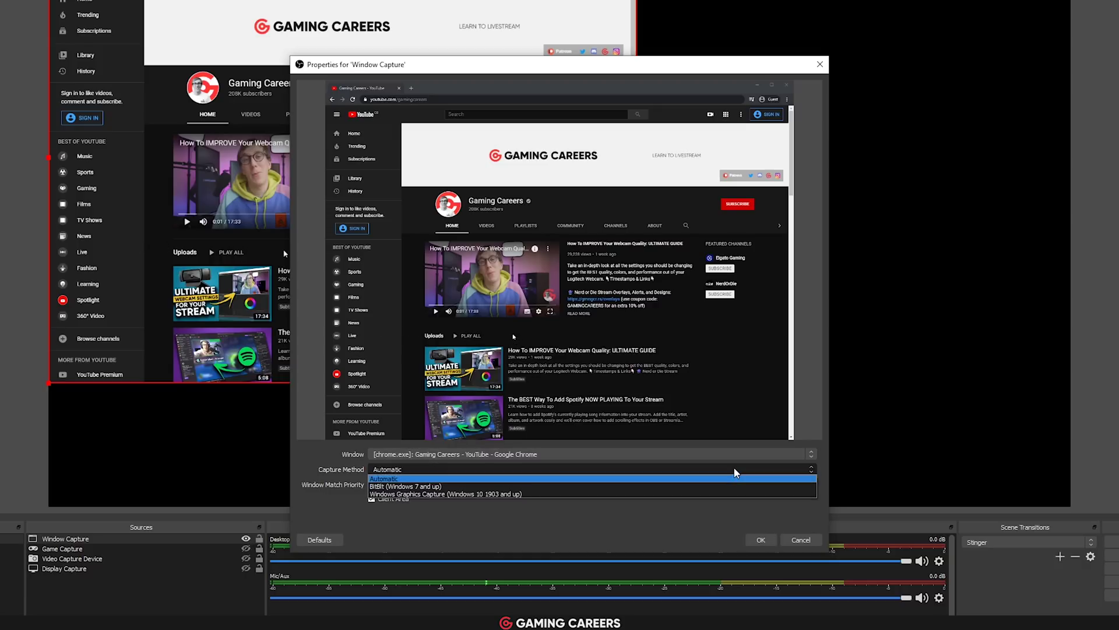
{"action": "left_click", "coordinate": [735, 478]}
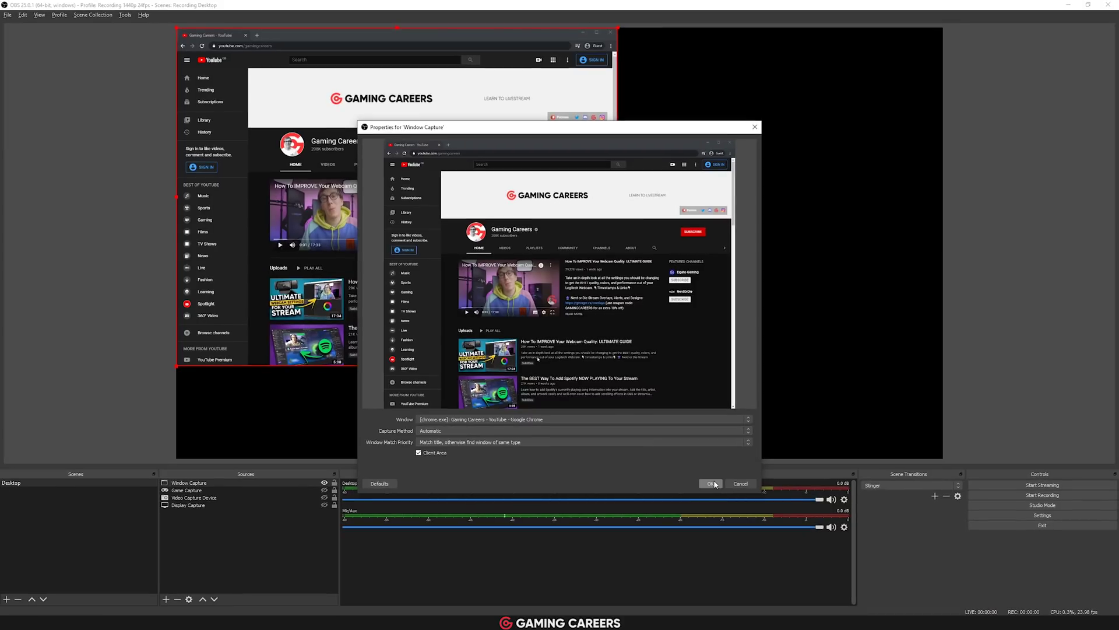
{"action": "left_click", "coordinate": [761, 539]}
Widen, move up-left and heighten the Chrome window to check the capture follows it
{"action": "key", "text": "alt+Tab"}
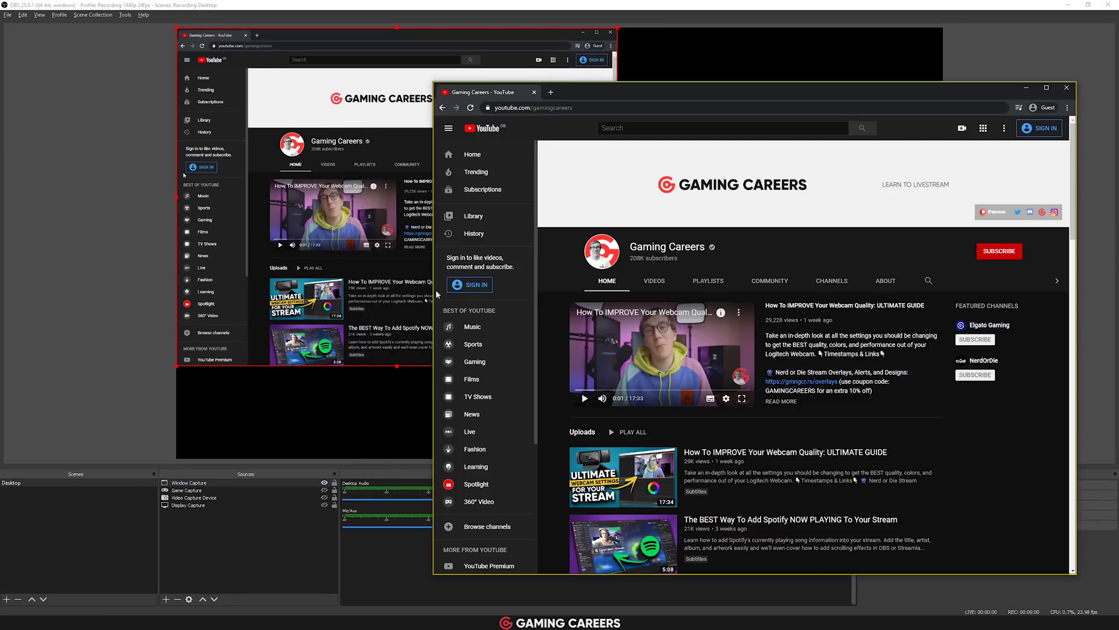
{"action": "left_click_drag", "start_coordinate": [431, 286], "coordinate": [376, 286]}
{"action": "left_click_drag", "start_coordinate": [941, 96], "coordinate": [921, 66]}
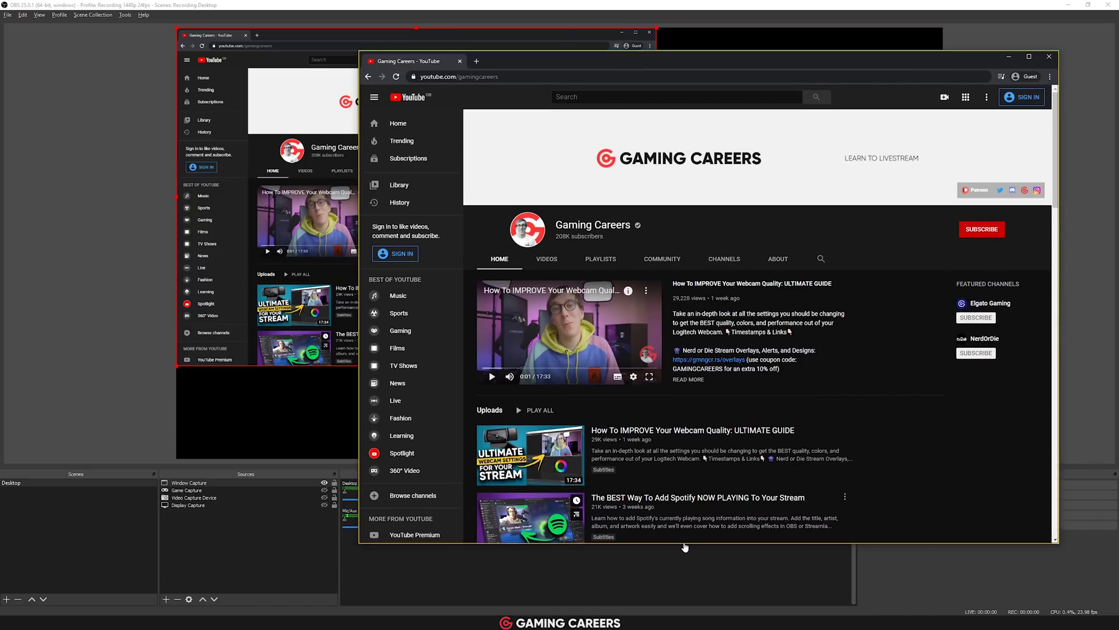
{"action": "left_click_drag", "start_coordinate": [684, 545], "coordinate": [688, 611]}
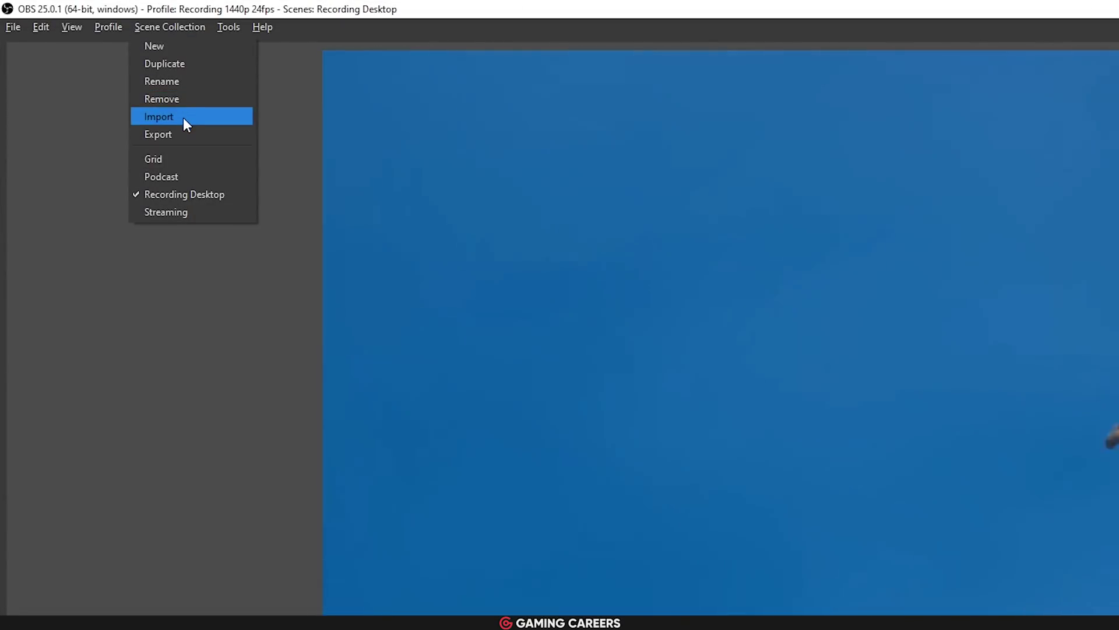
Import the Mystic Blue scene collection and switch to its Starting Soon scene
{"action": "left_click", "coordinate": [183, 118]}
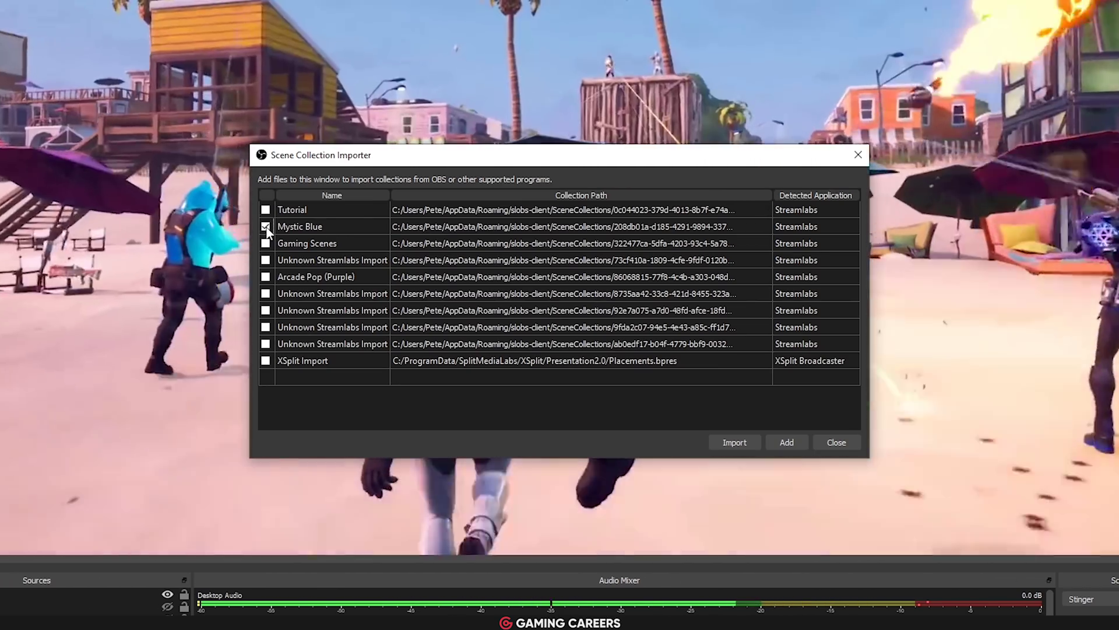
{"action": "left_click", "coordinate": [266, 227]}
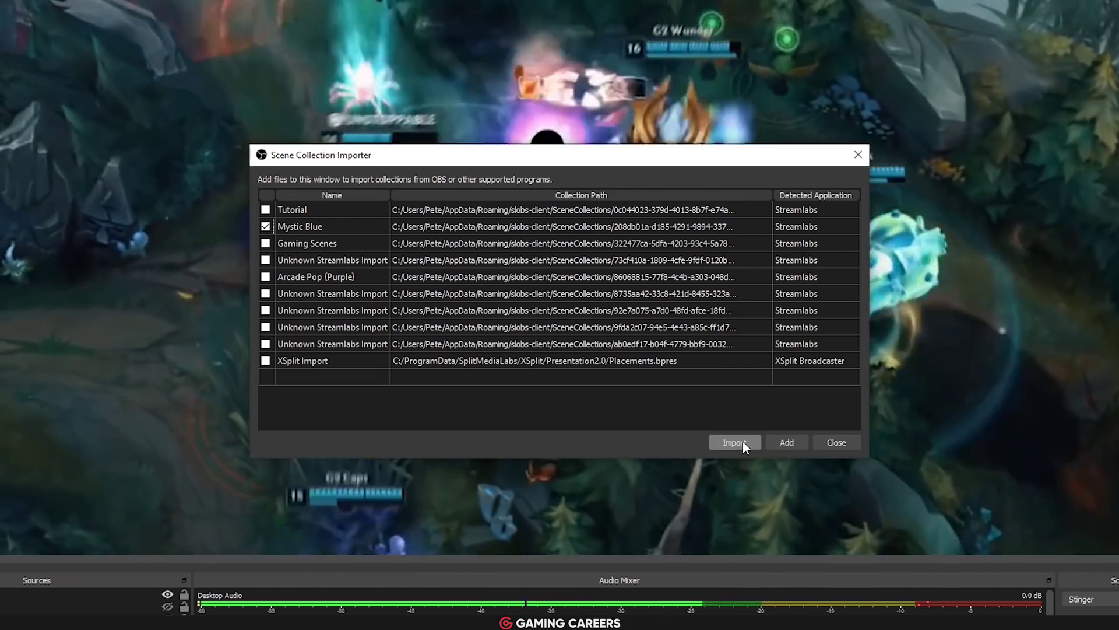
{"action": "left_click", "coordinate": [743, 442]}
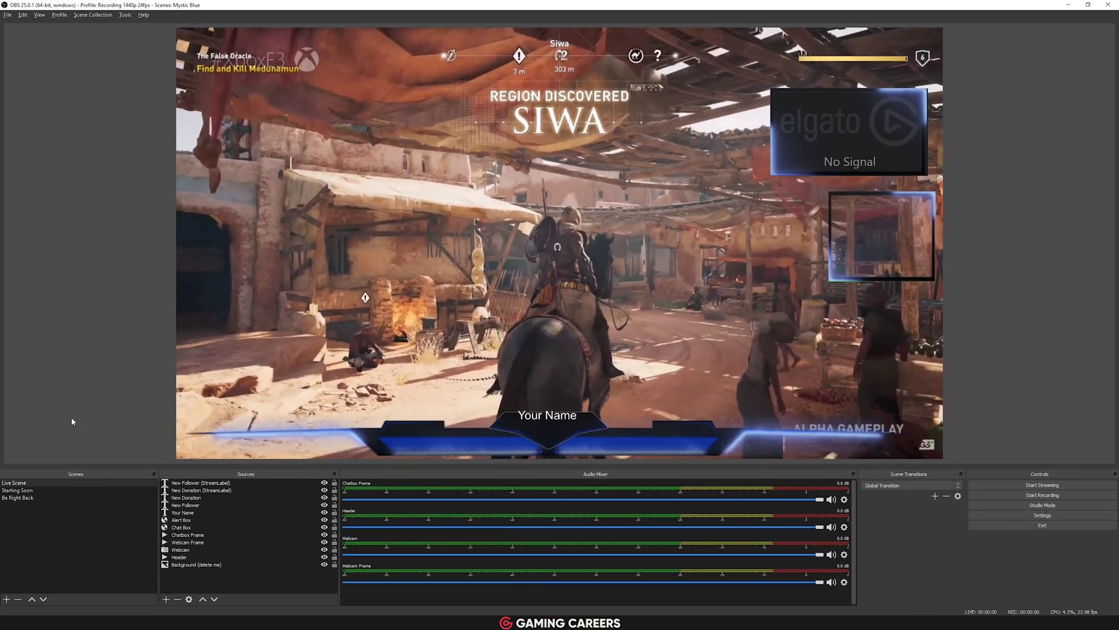
{"action": "left_click", "coordinate": [47, 491]}
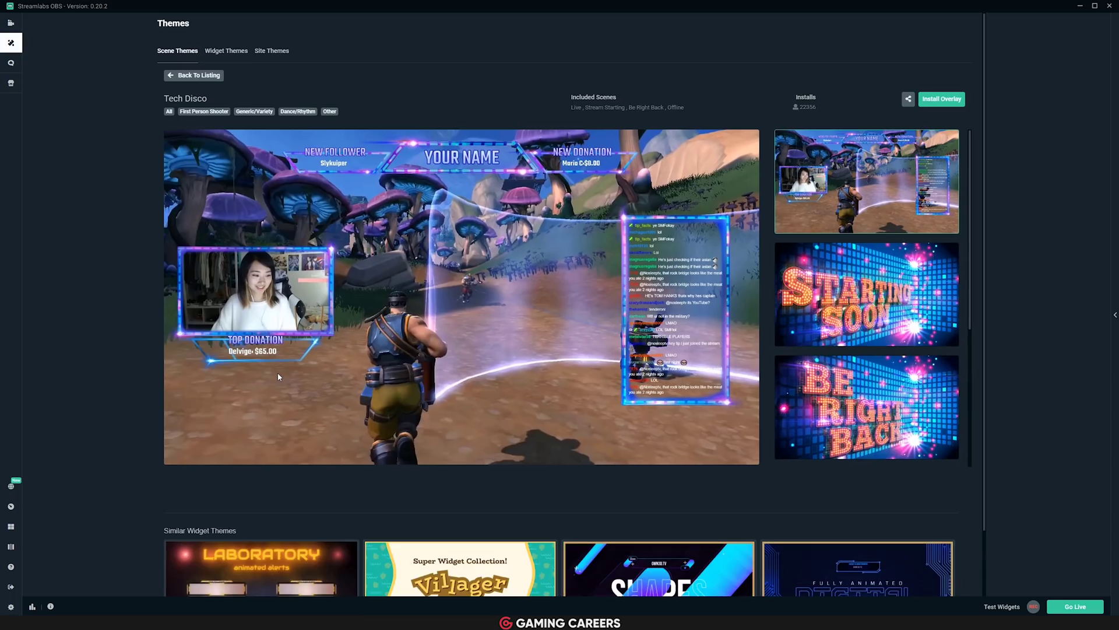
Install the Tech Disco overlay theme and bring up OBS's Scene Collection options
{"action": "left_click", "coordinate": [936, 101]}
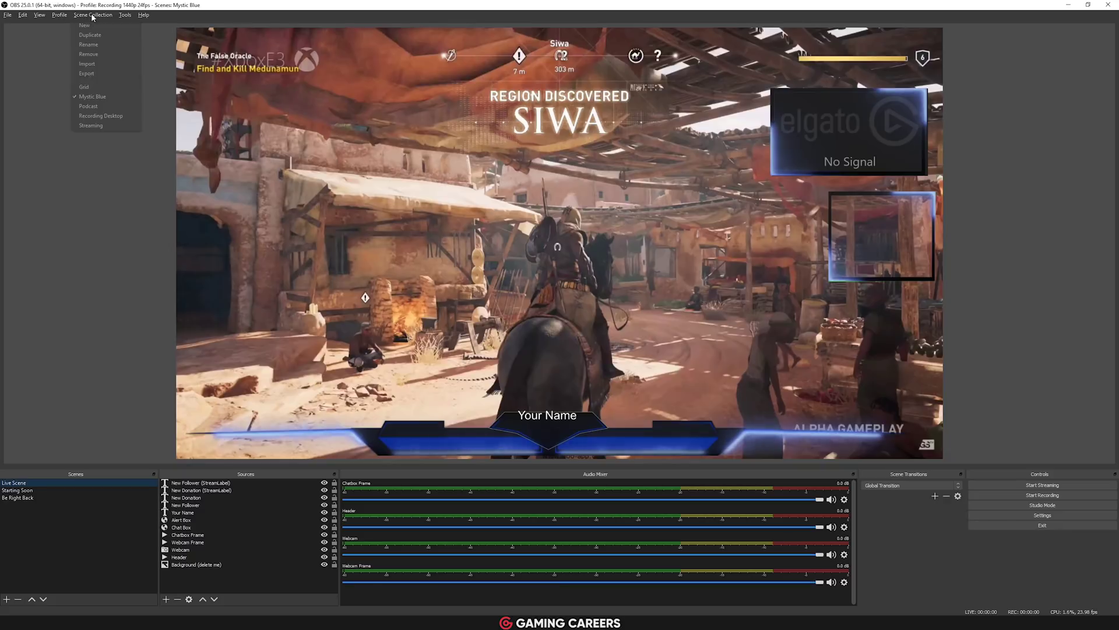
{"action": "left_click", "coordinate": [81, 16]}
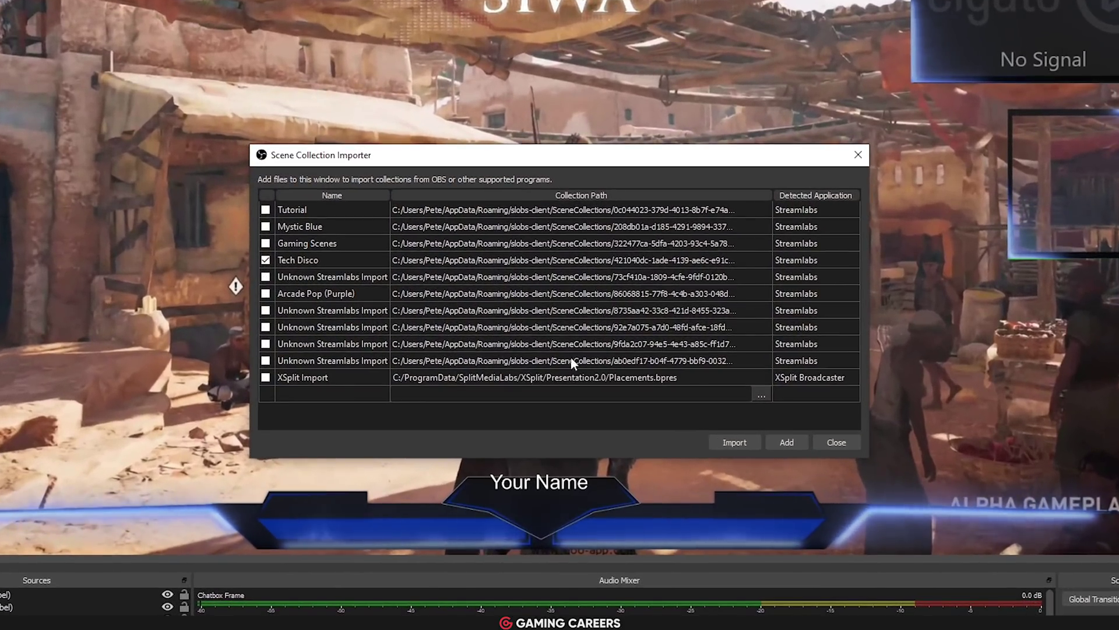
Import Tech Disco, switch to that scene collection and show its Live Scene
{"action": "left_click", "coordinate": [746, 448]}
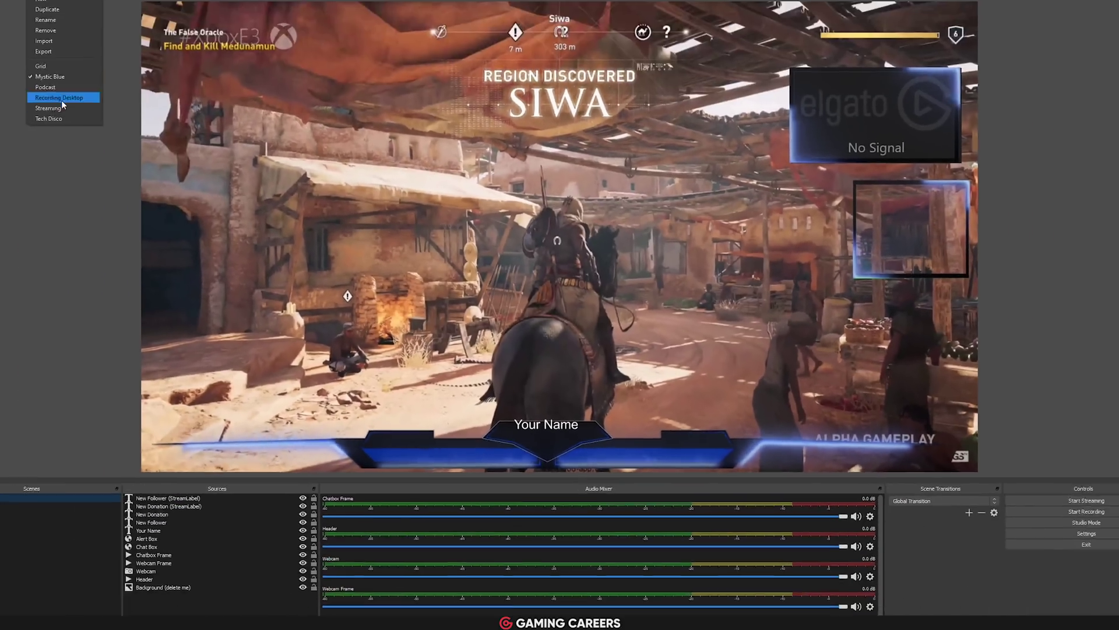
{"action": "left_click", "coordinate": [61, 100]}
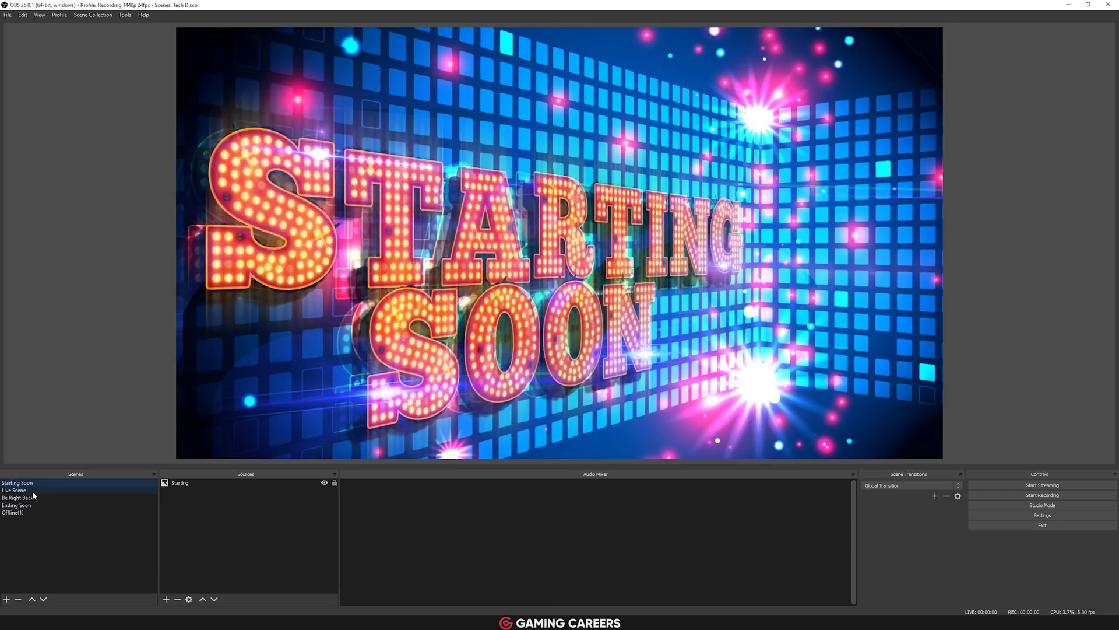
{"action": "left_click", "coordinate": [33, 492]}
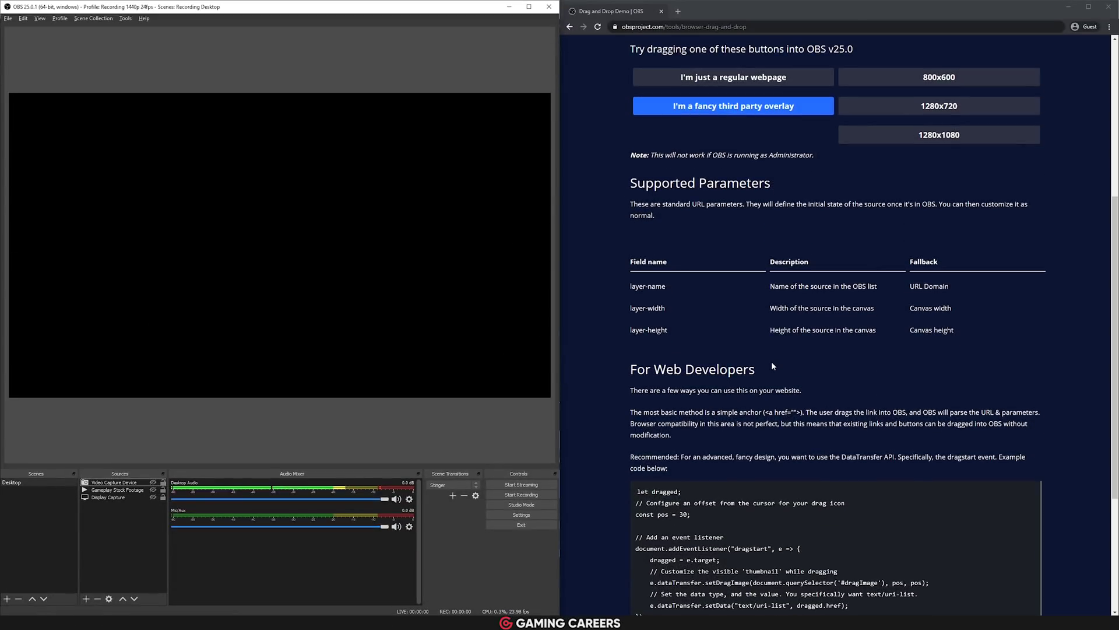
Drag in Fancy Overlay, 1280x720 and 800x600 browser sources and position the resolution boxes
{"action": "left_click_drag", "start_coordinate": [727, 107], "coordinate": [227, 235]}
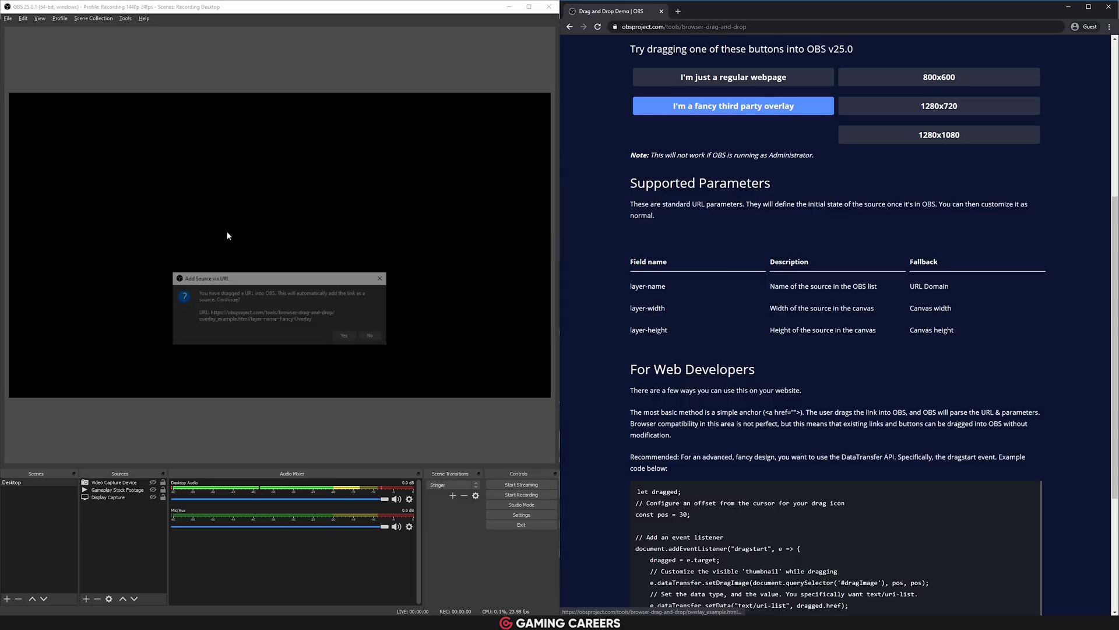
{"action": "left_click", "coordinate": [345, 336]}
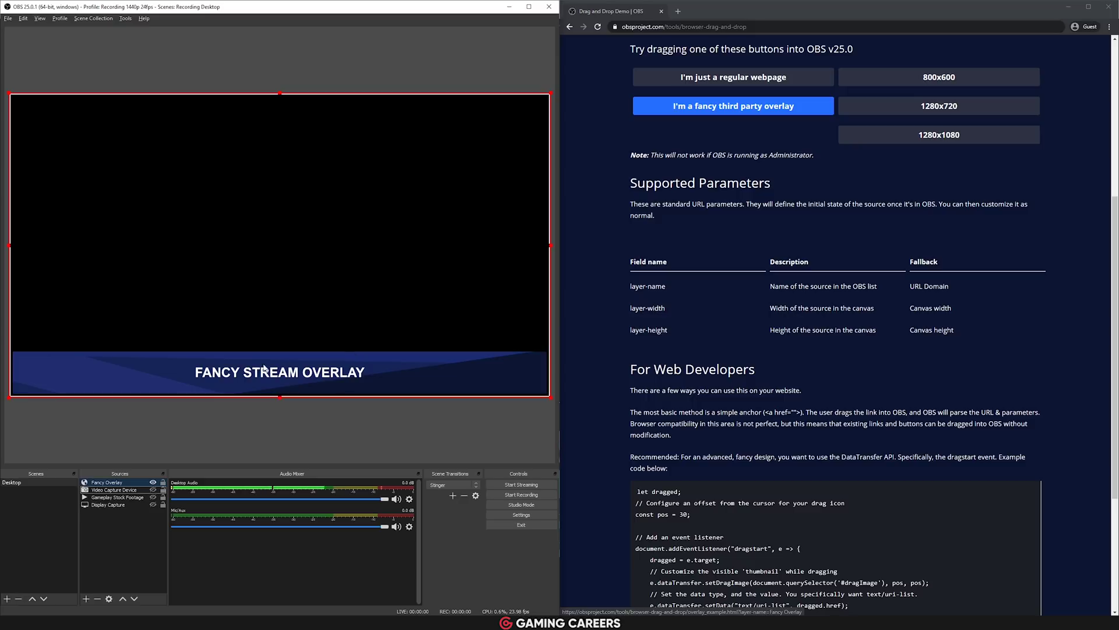
{"action": "left_click_drag", "start_coordinate": [899, 108], "coordinate": [379, 267]}
{"action": "left_click", "coordinate": [346, 336]}
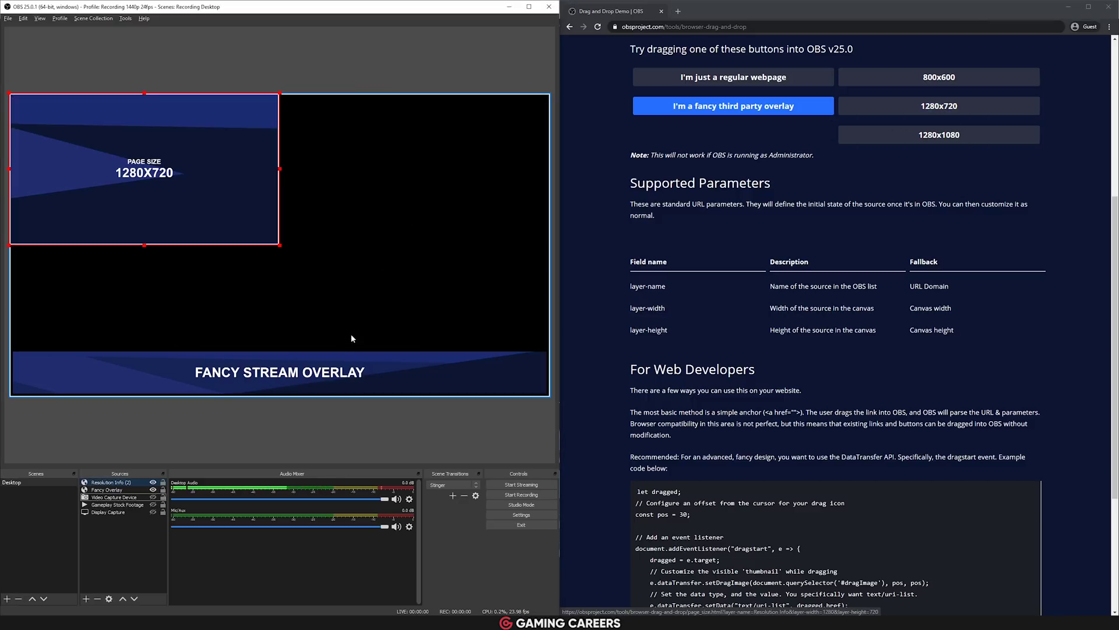
{"action": "left_click_drag", "start_coordinate": [219, 192], "coordinate": [256, 244]}
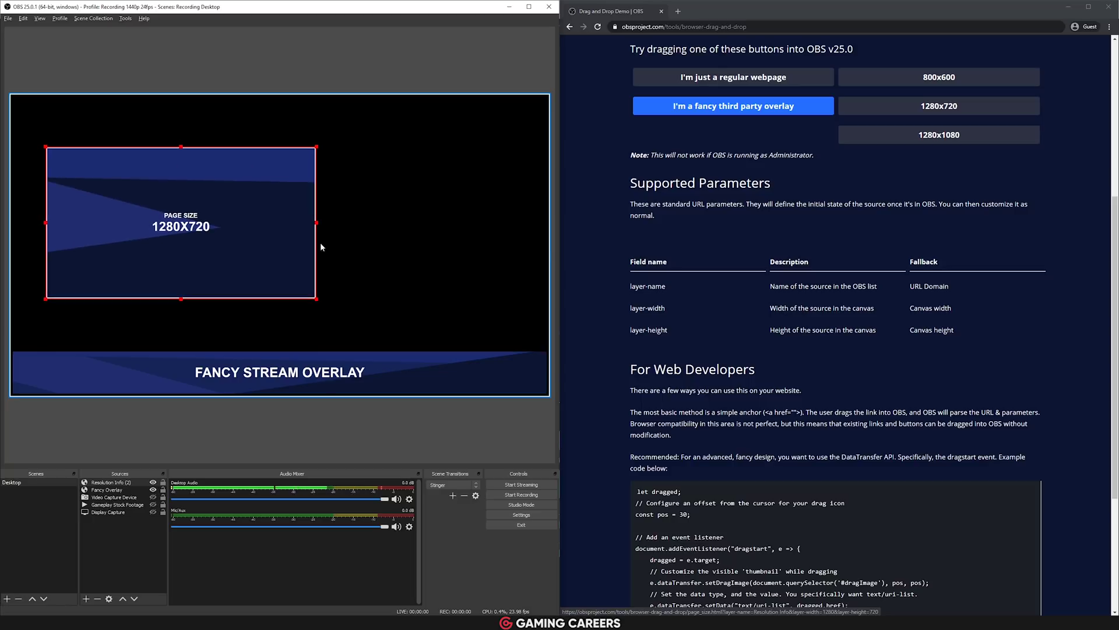
{"action": "left_click_drag", "start_coordinate": [918, 77], "coordinate": [449, 173]}
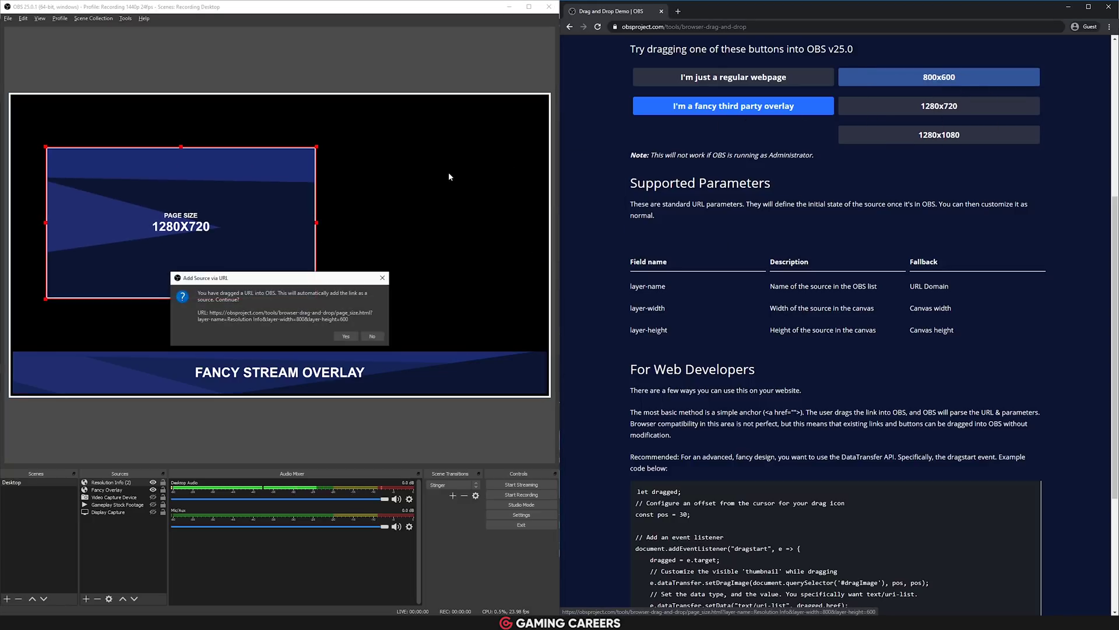
{"action": "left_click", "coordinate": [346, 336]}
{"action": "left_click_drag", "start_coordinate": [147, 121], "coordinate": [486, 151]}
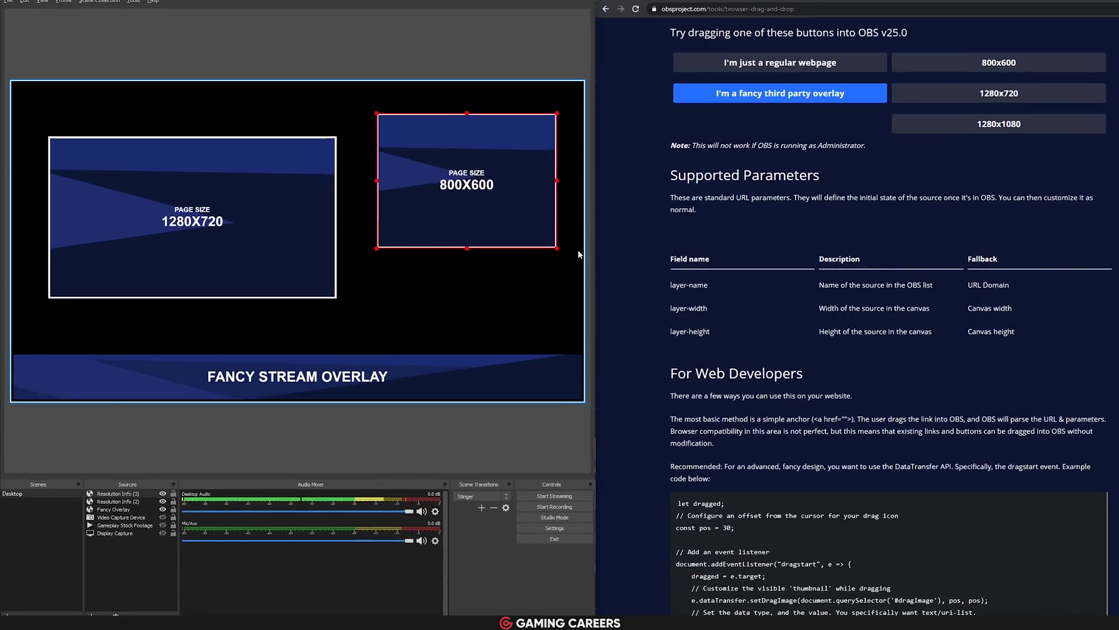
{"action": "left_click", "coordinate": [530, 275]}
{"action": "left_click", "coordinate": [491, 450]}
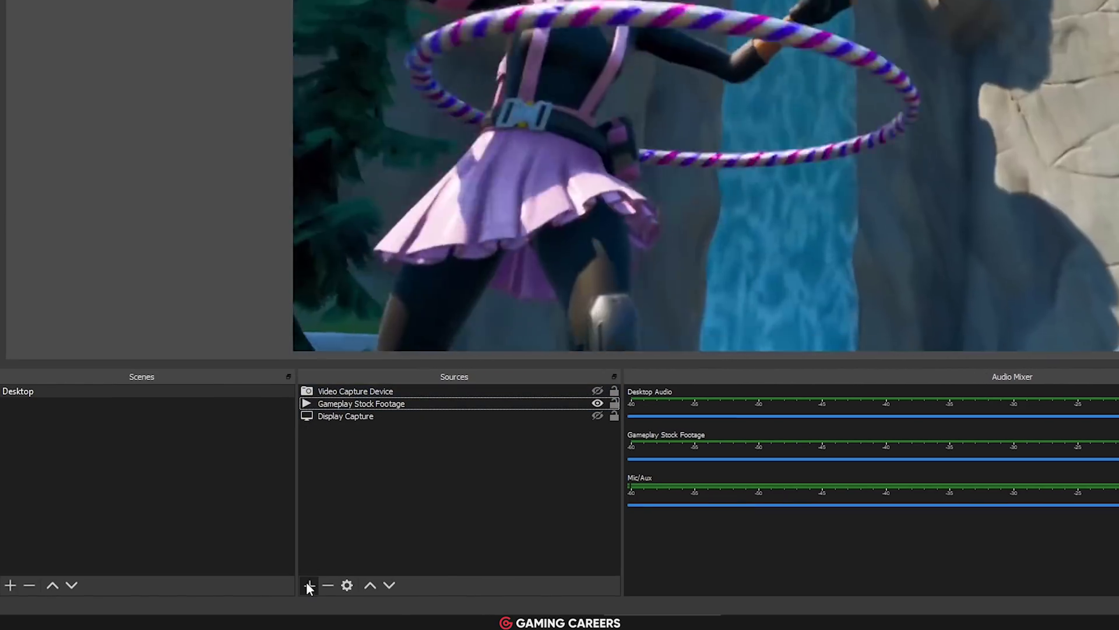
Browse the source types, review Group 1's actions, then collapse and re-expand Group 1
{"action": "left_click", "coordinate": [309, 584]}
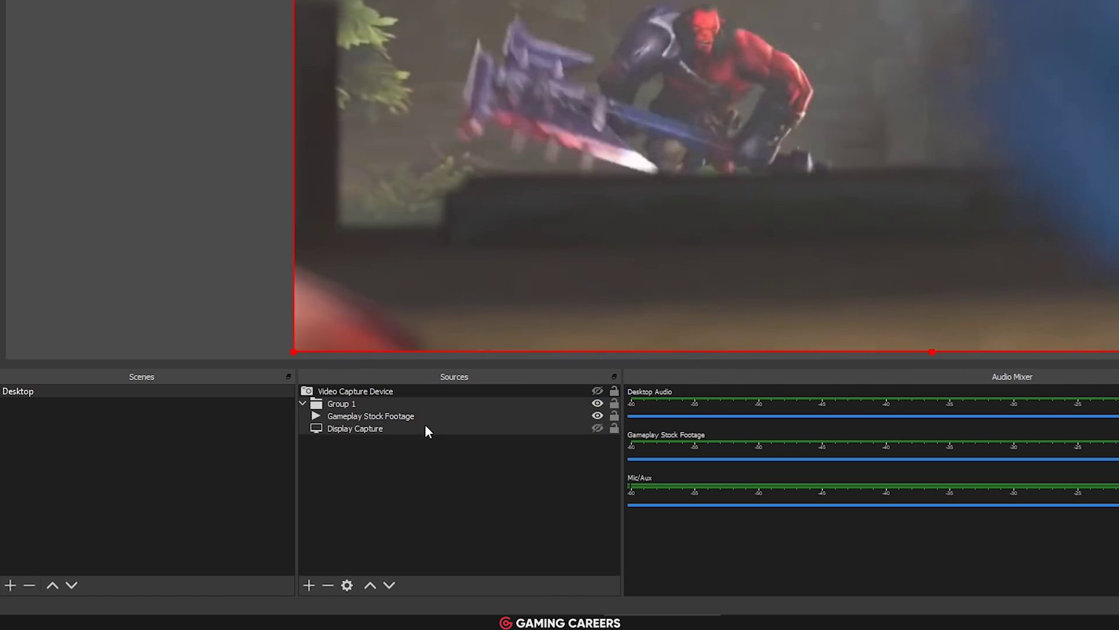
{"action": "right_click", "coordinate": [383, 403]}
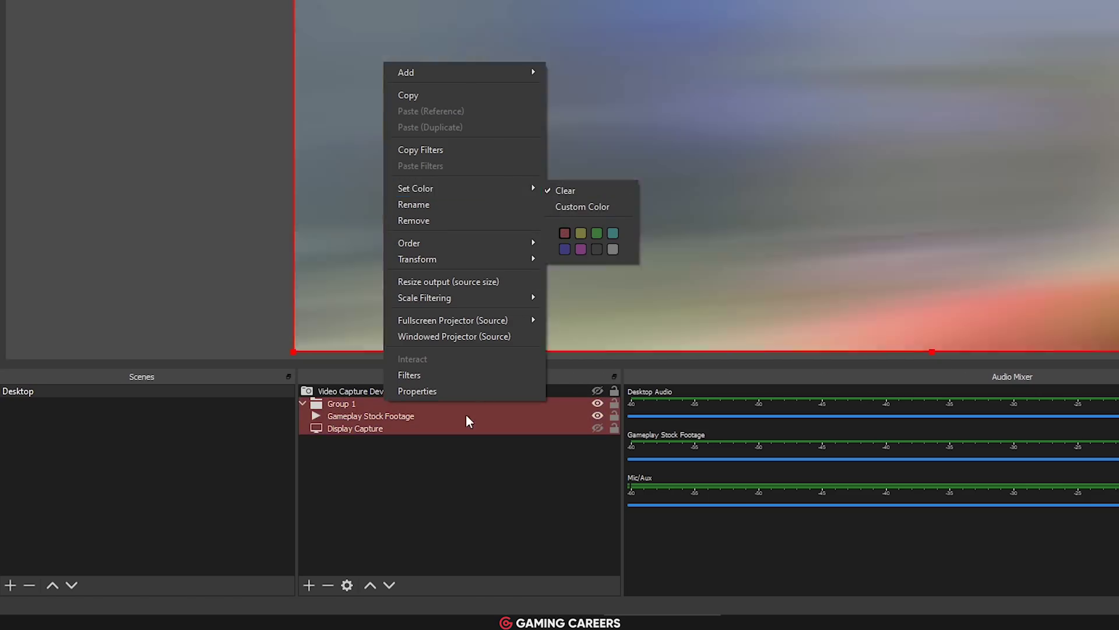
{"action": "left_click", "coordinate": [305, 403]}
{"action": "left_click", "coordinate": [302, 403]}
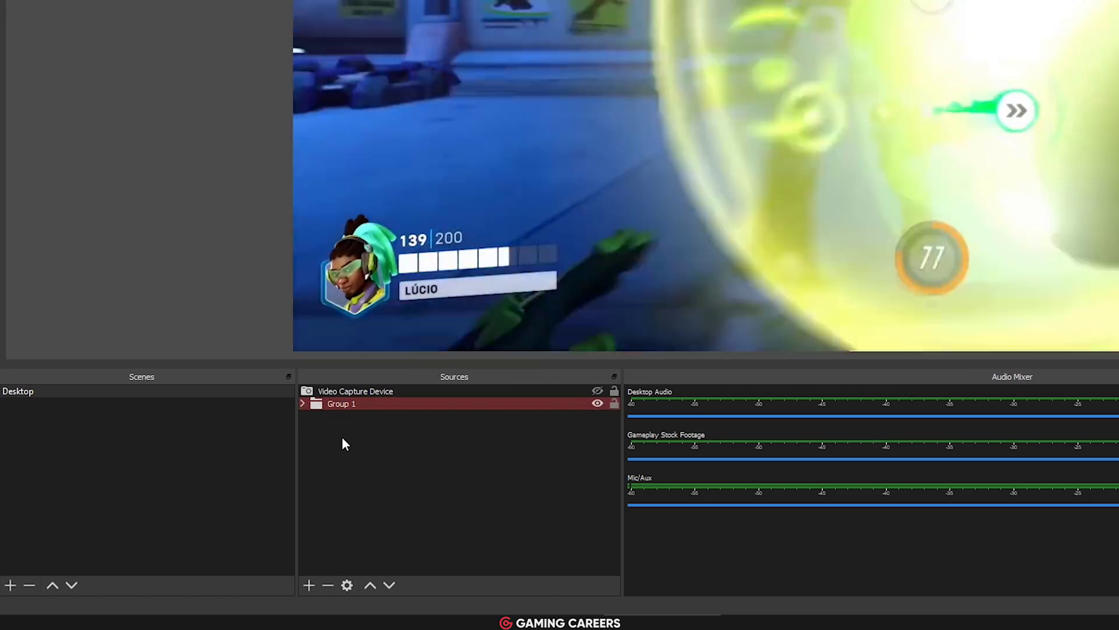
{"action": "left_click", "coordinate": [303, 403]}
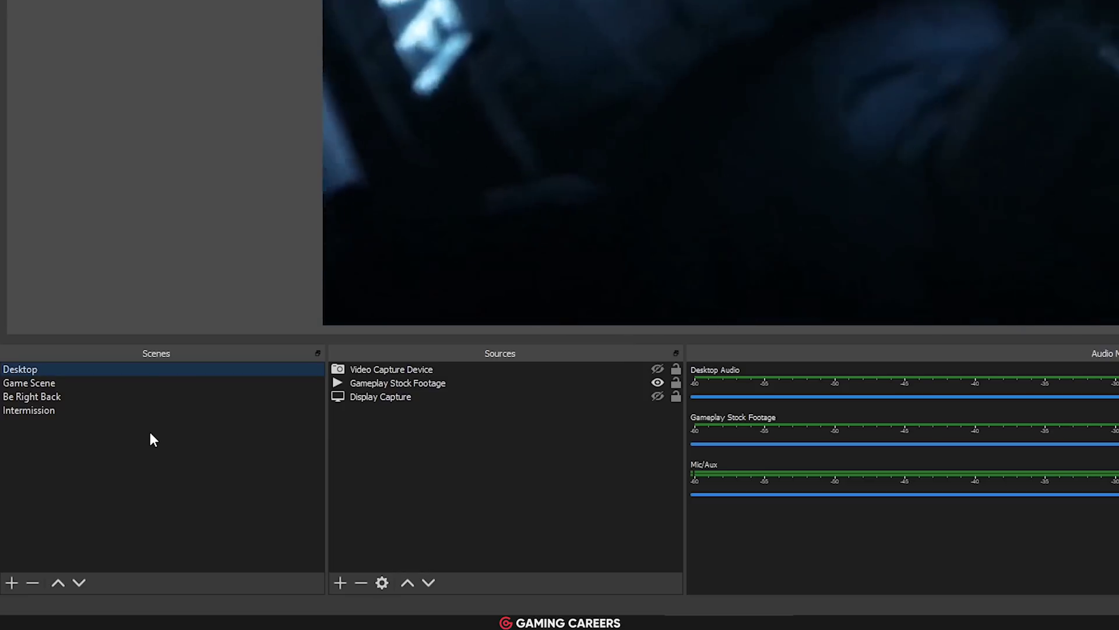
Switch the Scenes dock to Grid Mode
{"action": "right_click", "coordinate": [149, 433]}
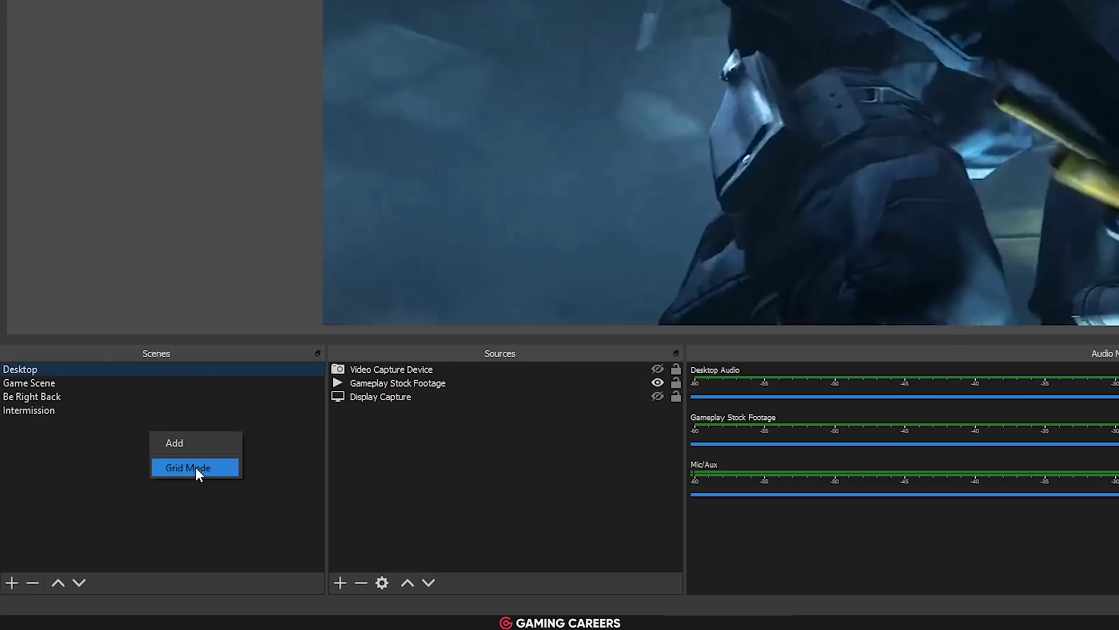
{"action": "left_click", "coordinate": [194, 467]}
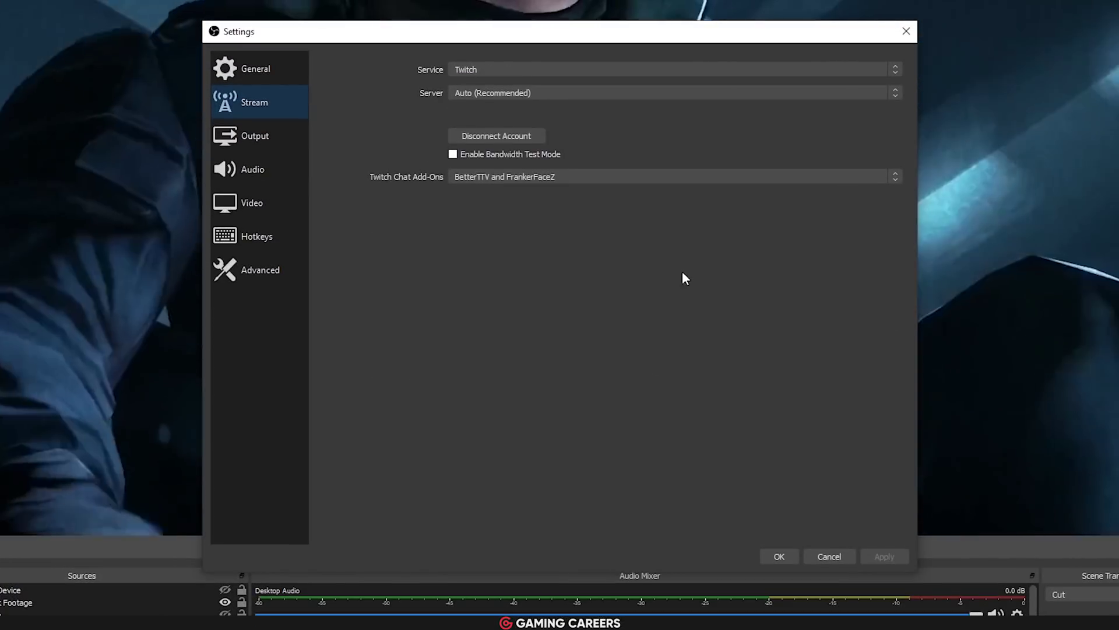
Review the Twitch chat add-ons, keeping BetterTTV and FrankerFaceZ, and close Settings with OK
{"action": "left_click", "coordinate": [590, 183]}
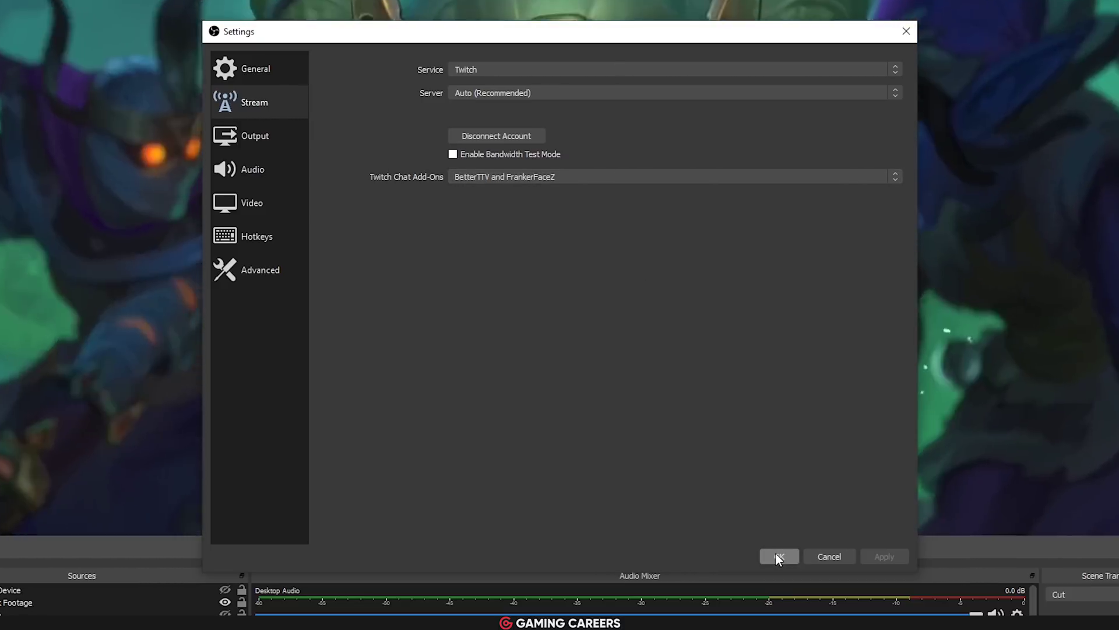
{"action": "left_click", "coordinate": [778, 556]}
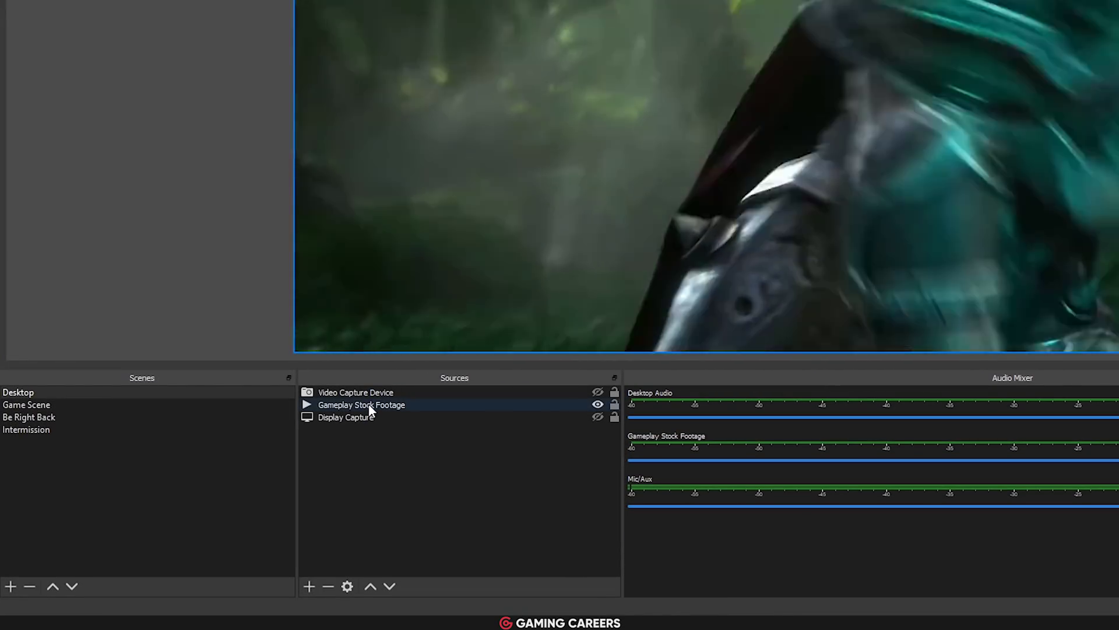
Rename the Video Capture Device source to 'Webcam'
{"action": "left_click", "coordinate": [367, 394]}
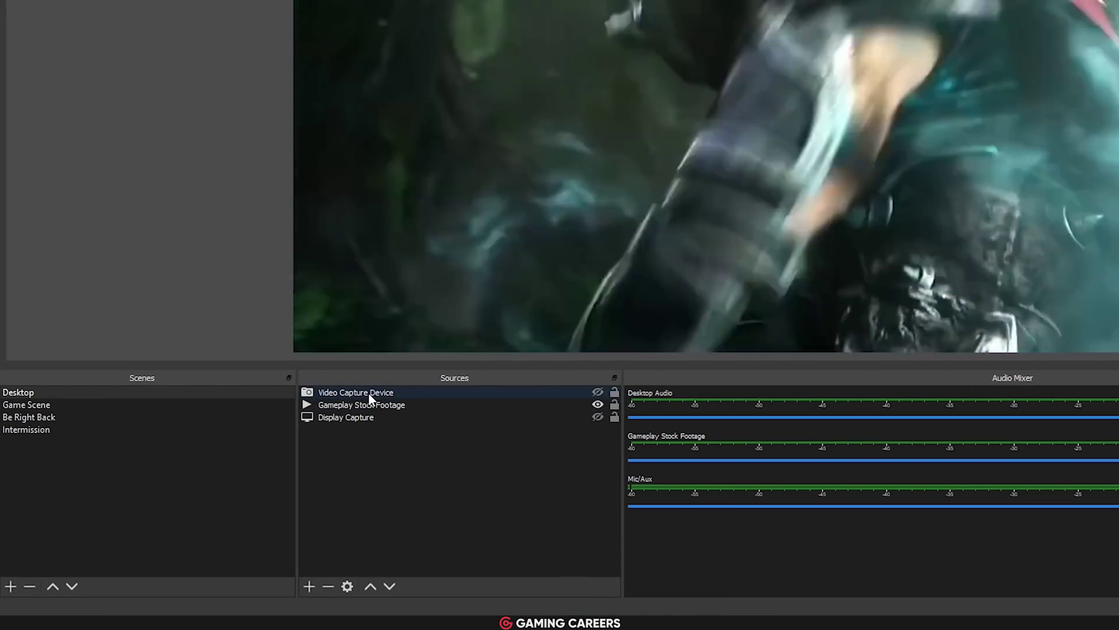
{"action": "key", "text": "F2"}
{"action": "type", "text": "Webcam"}
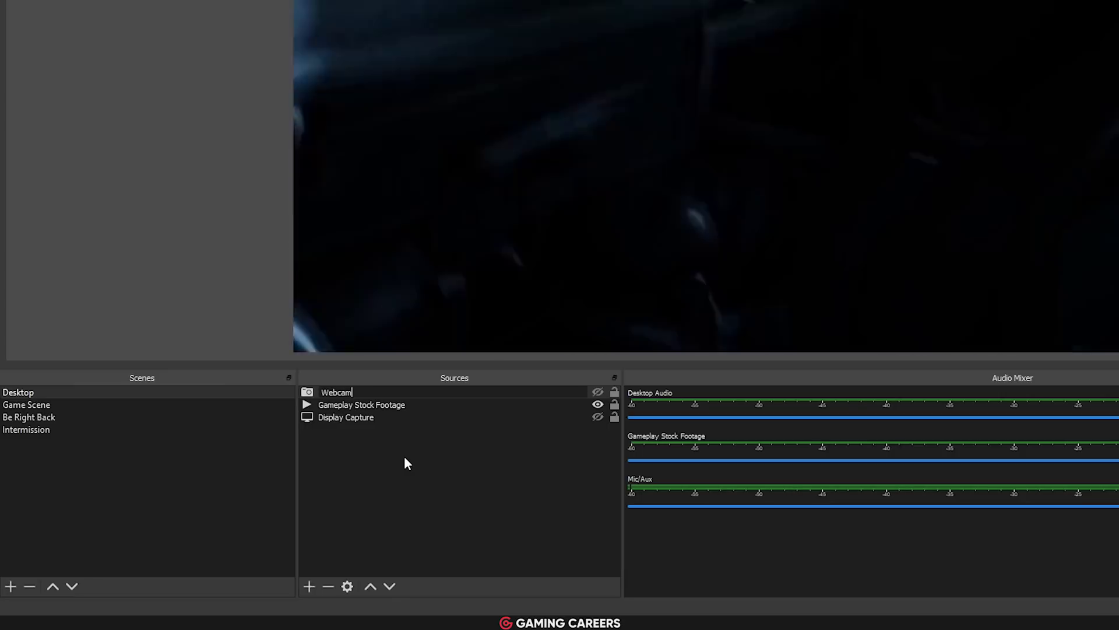
{"action": "key", "text": "Return"}
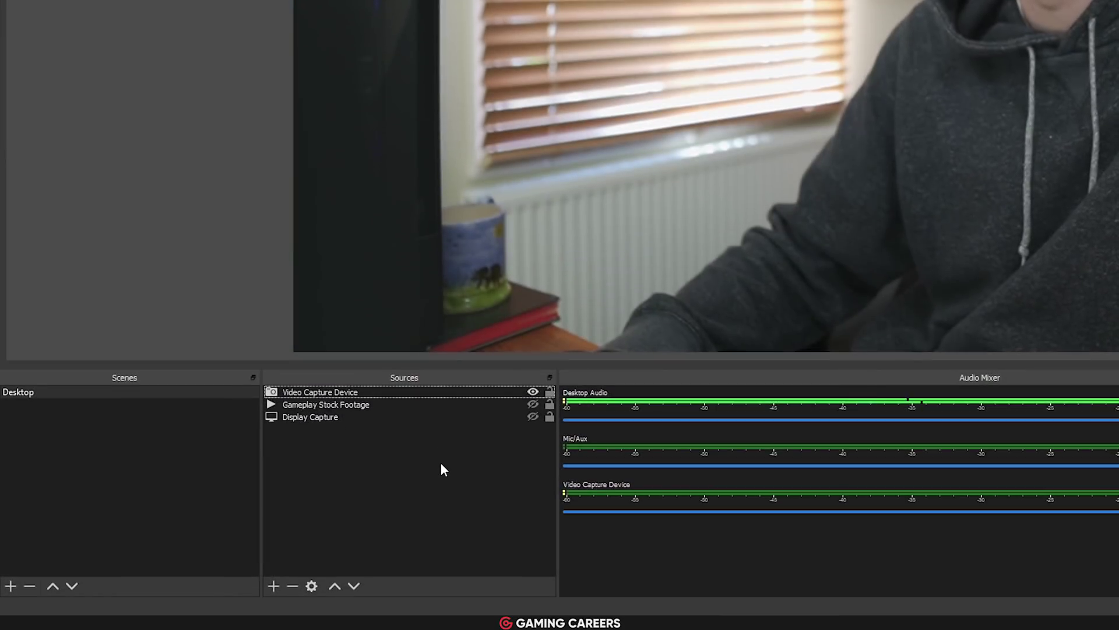
Add an Apply LUT filter to Webcam loaded with the Sony A6400 LUT file
{"action": "right_click", "coordinate": [361, 391]}
{"action": "left_click", "coordinate": [397, 366]}
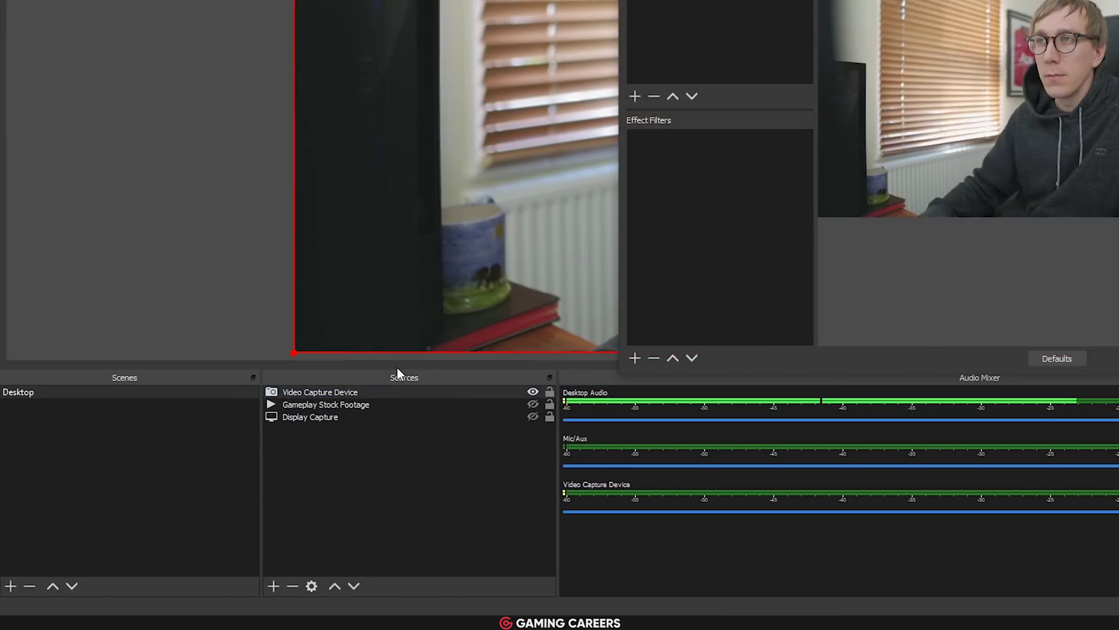
{"action": "left_click", "coordinate": [481, 384]}
{"action": "left_click", "coordinate": [297, 429]}
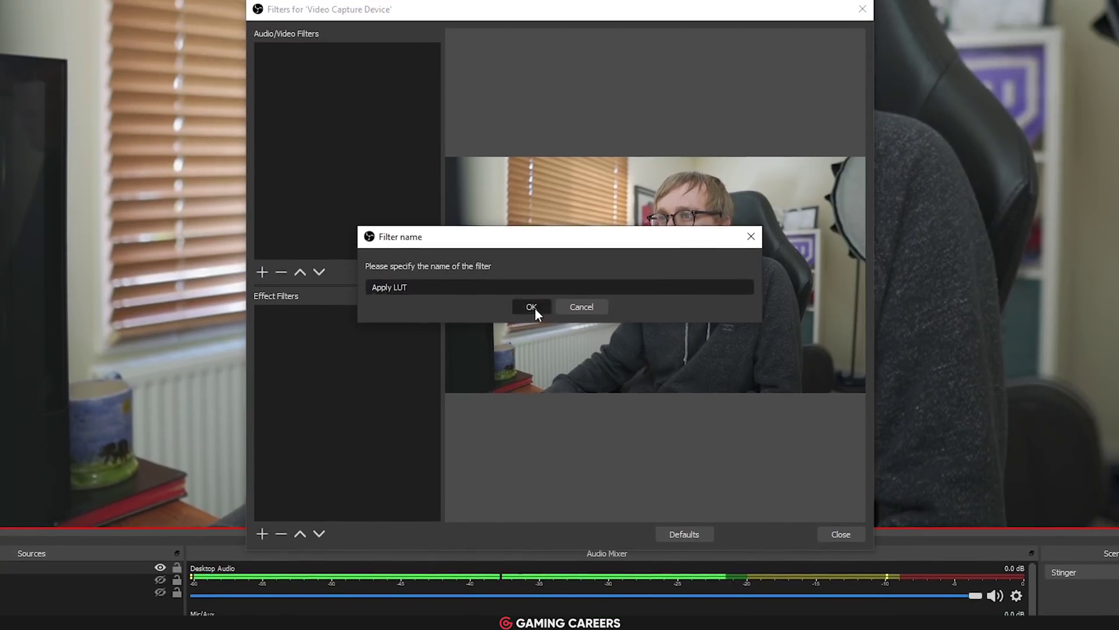
{"action": "left_click", "coordinate": [531, 199]}
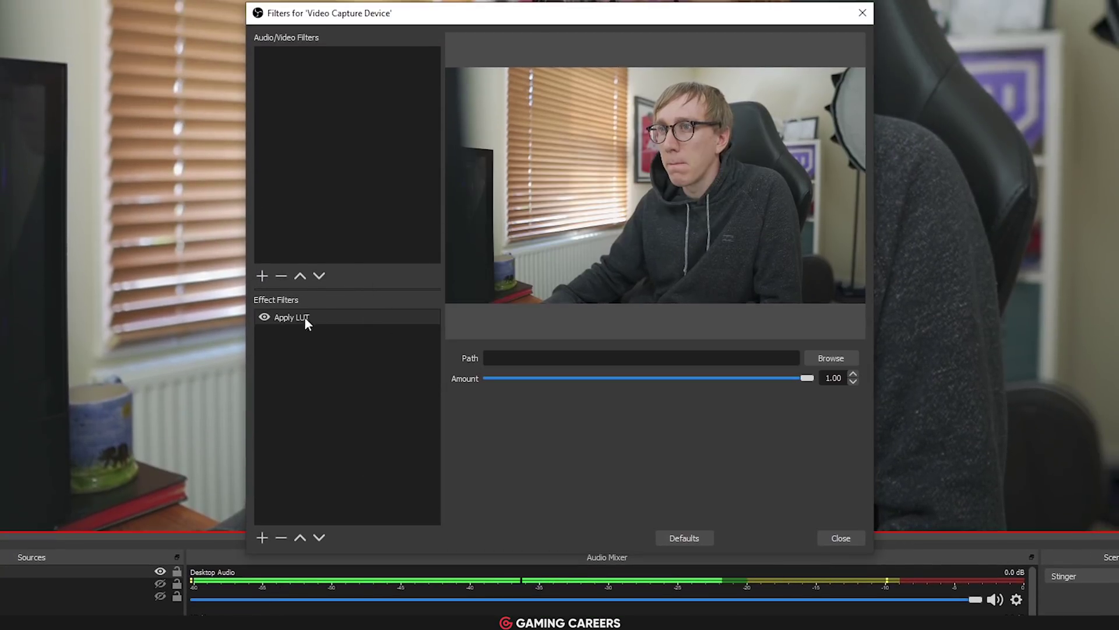
{"action": "left_click", "coordinate": [823, 362]}
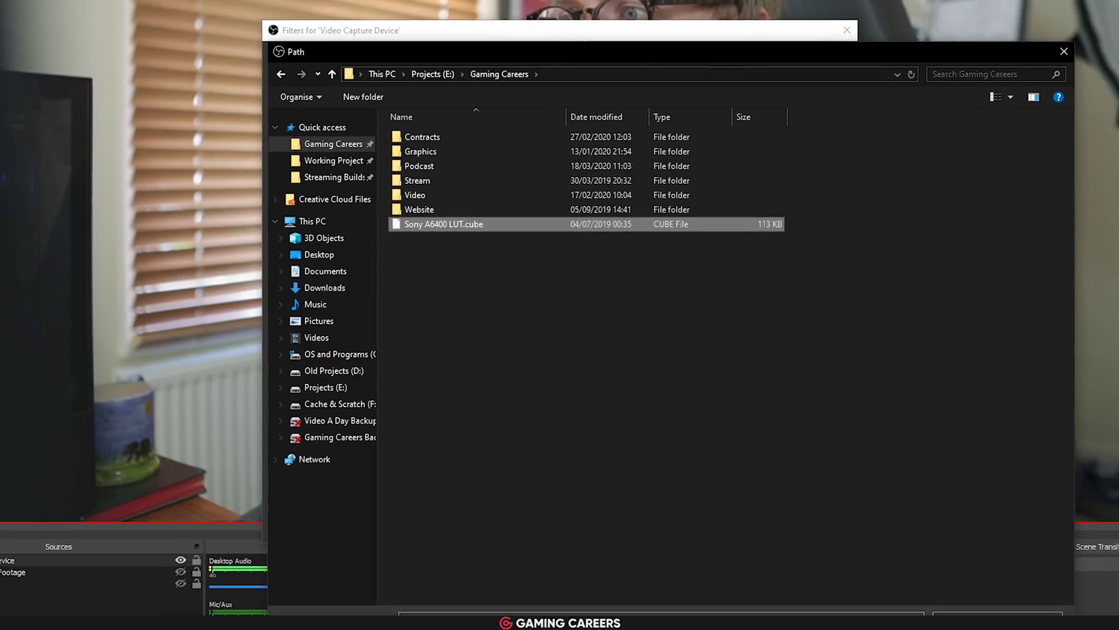
{"action": "double_click", "coordinate": [430, 217]}
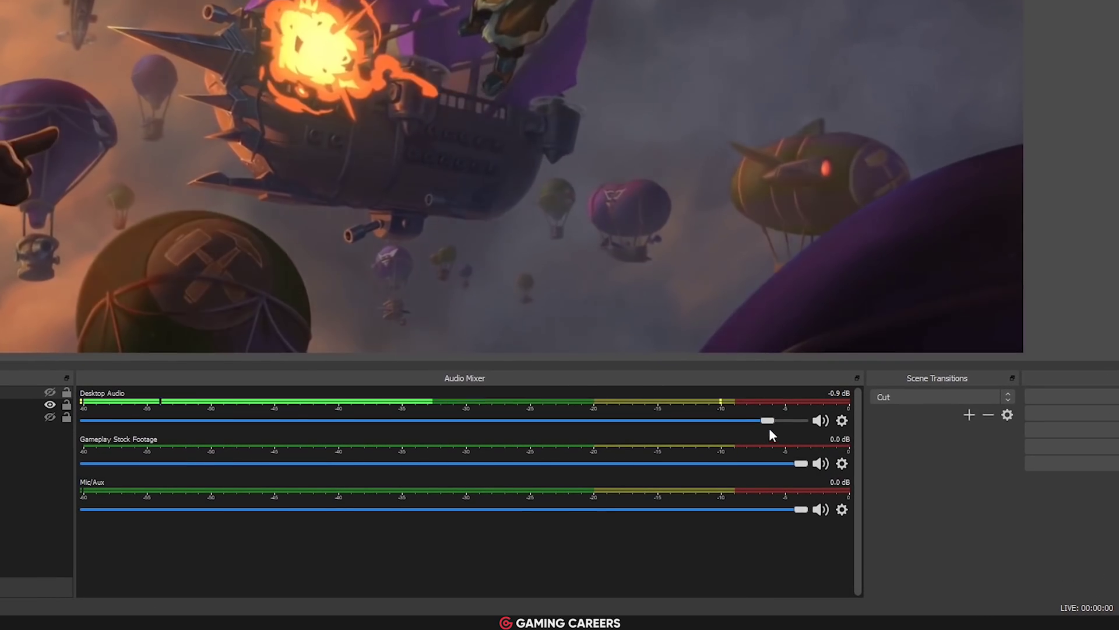
Lock Desktop Audio's volume and show all sources, including inactive Webcam, in percent in Advanced Audio Properties
{"action": "right_click", "coordinate": [776, 452]}
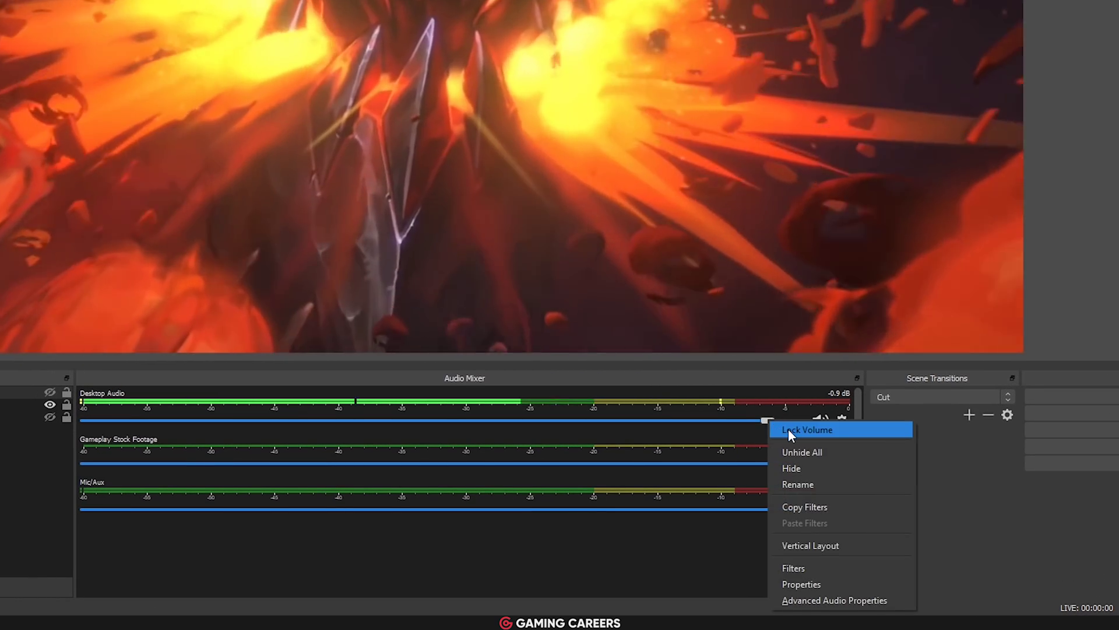
{"action": "left_click", "coordinate": [788, 428]}
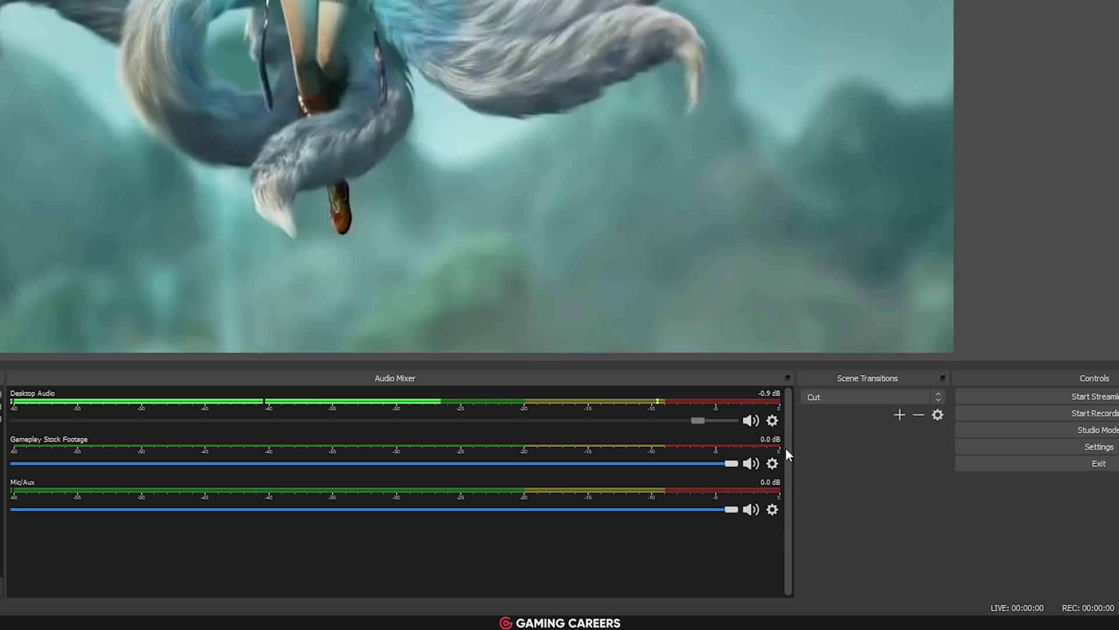
{"action": "left_click", "coordinate": [772, 422]}
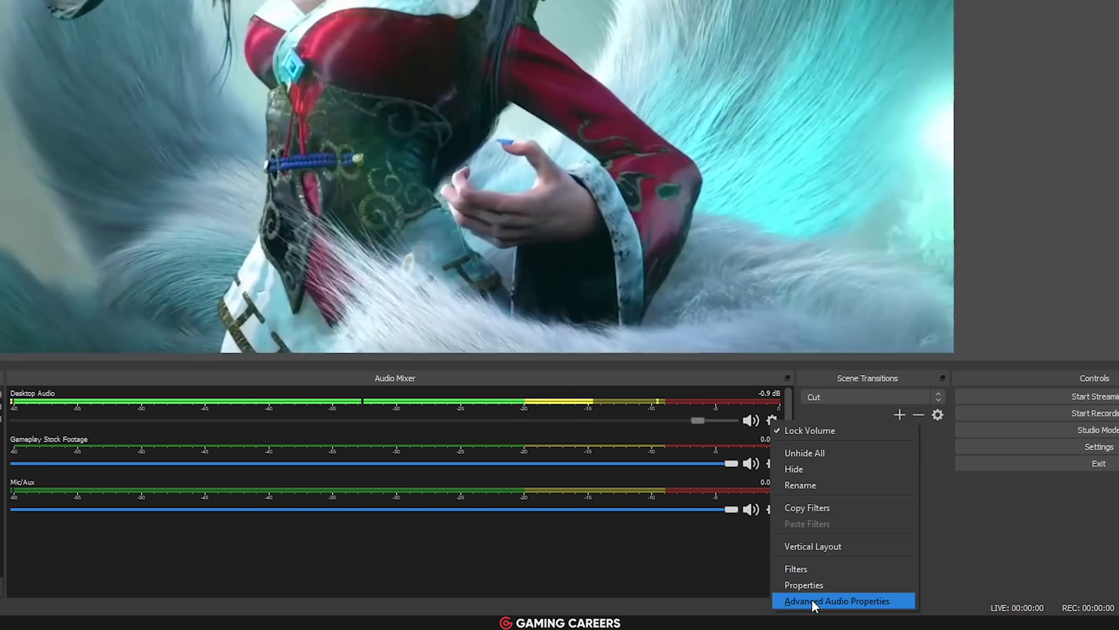
{"action": "left_click", "coordinate": [885, 605]}
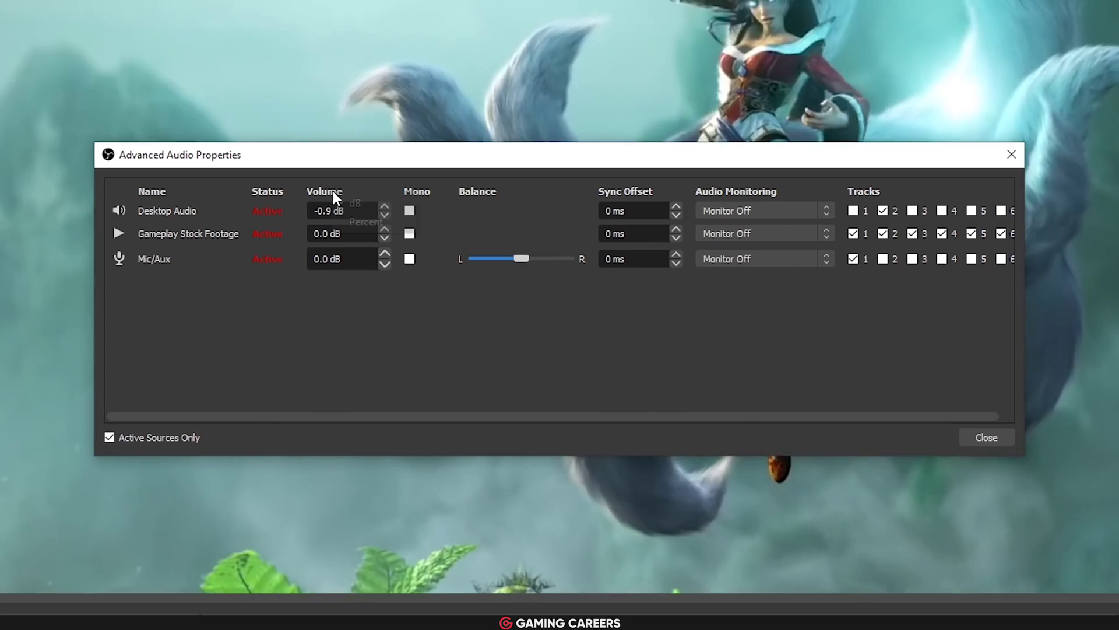
{"action": "right_click", "coordinate": [121, 8]}
{"action": "left_click", "coordinate": [366, 223]}
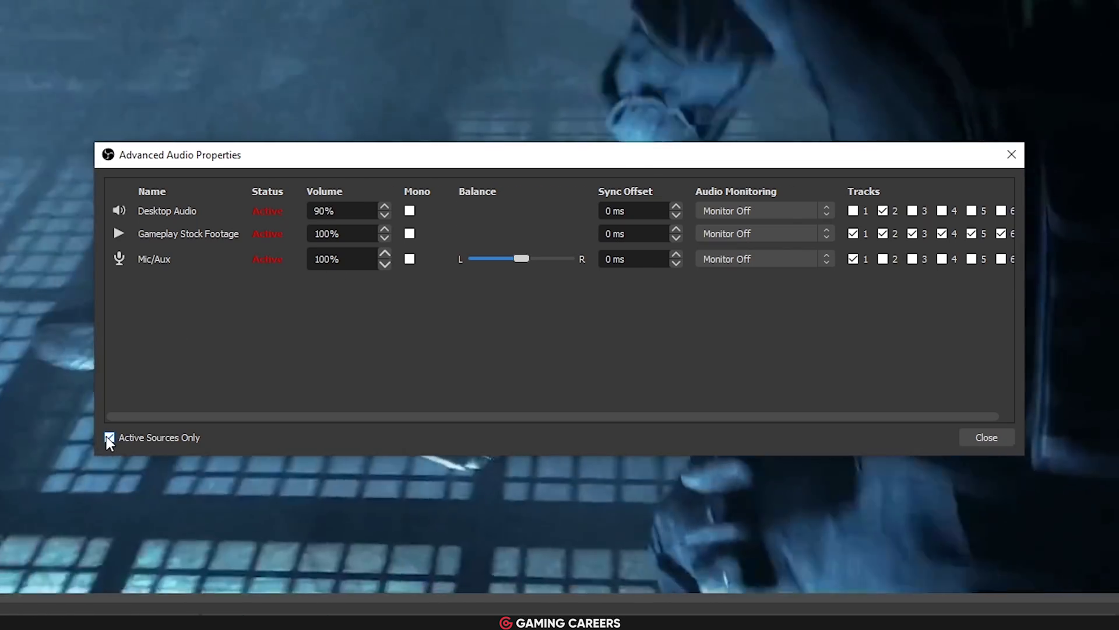
{"action": "left_click", "coordinate": [109, 438]}
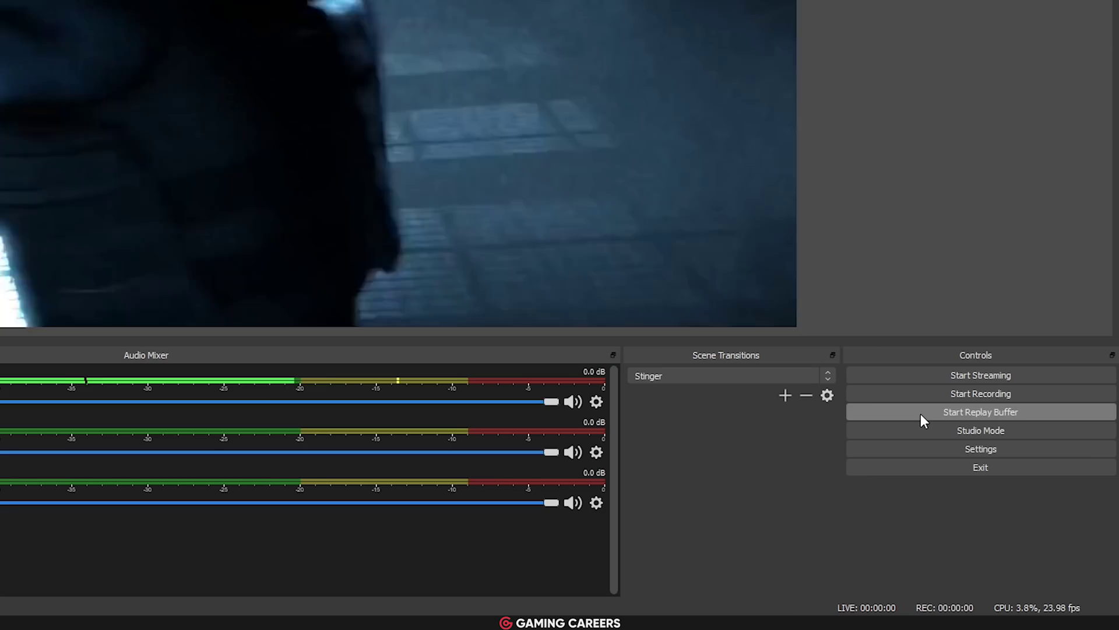
Start the replay buffer and open the preview in a Windowed Projector
{"action": "left_click", "coordinate": [923, 412]}
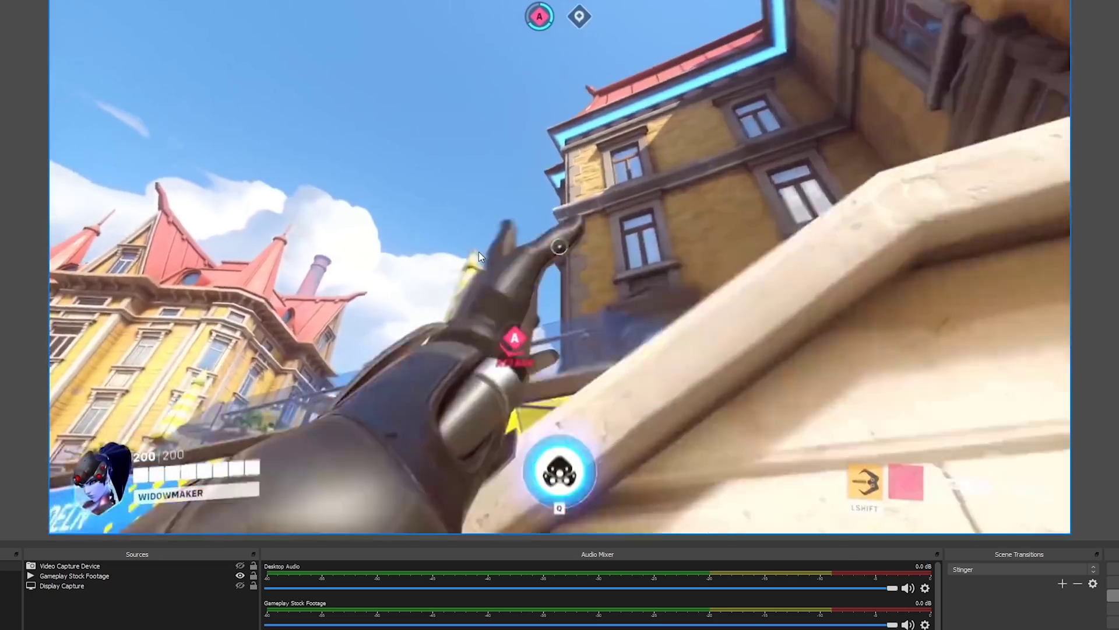
{"action": "right_click", "coordinate": [478, 253]}
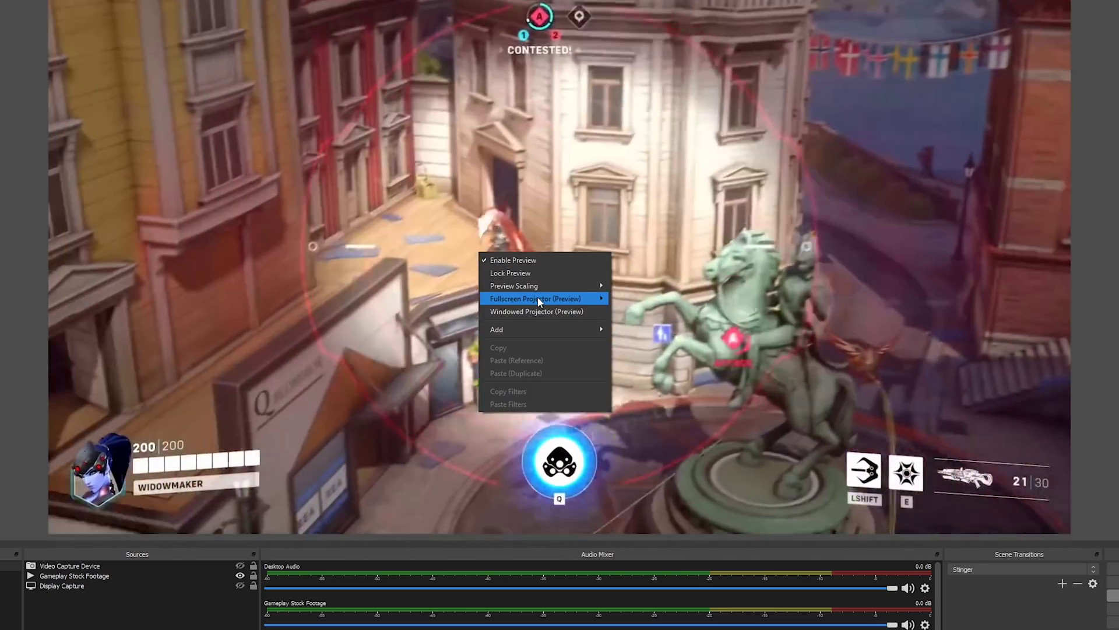
{"action": "mouse_move", "coordinate": [538, 298]}
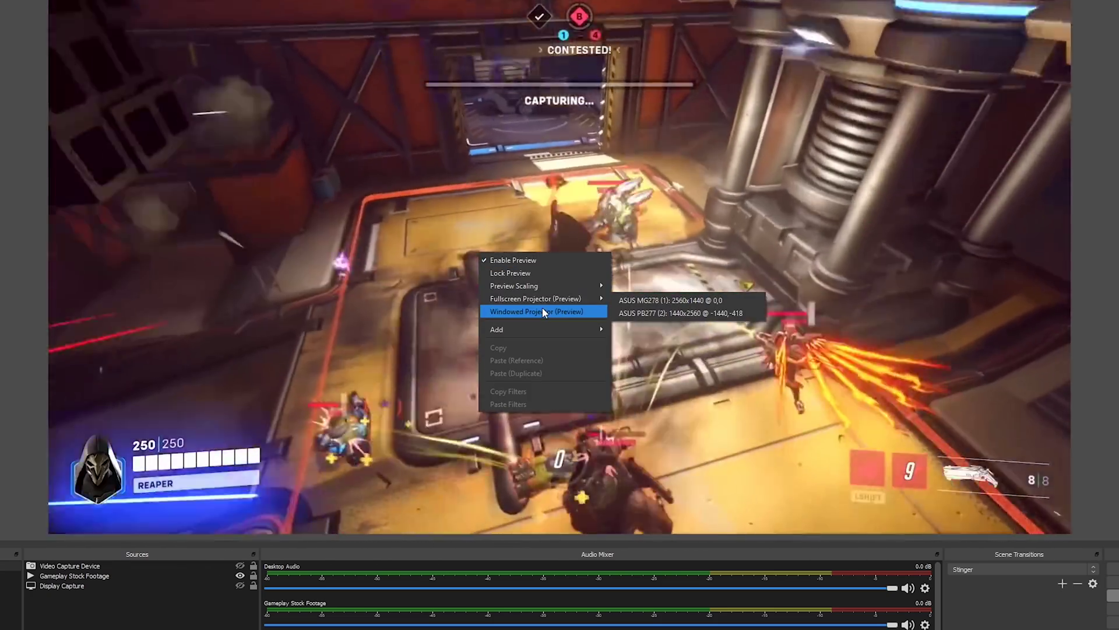
{"action": "left_click", "coordinate": [542, 310]}
Move the projector window up and right and view its Fullscreen options
{"action": "left_click_drag", "start_coordinate": [554, 257], "coordinate": [571, 204]}
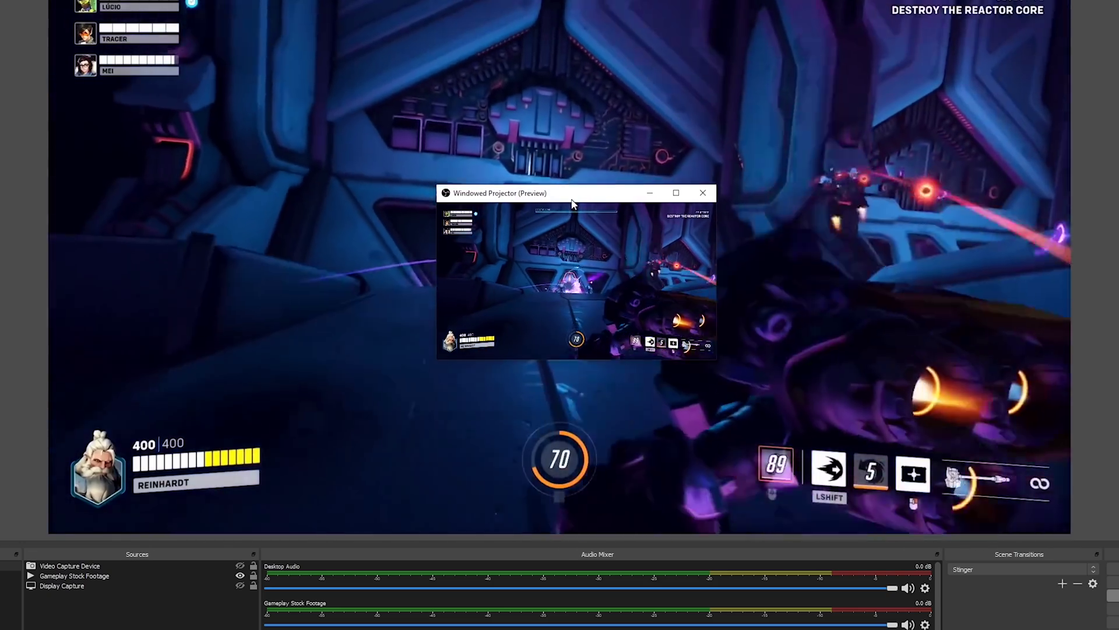
{"action": "right_click", "coordinate": [565, 275]}
{"action": "mouse_move", "coordinate": [593, 282]}
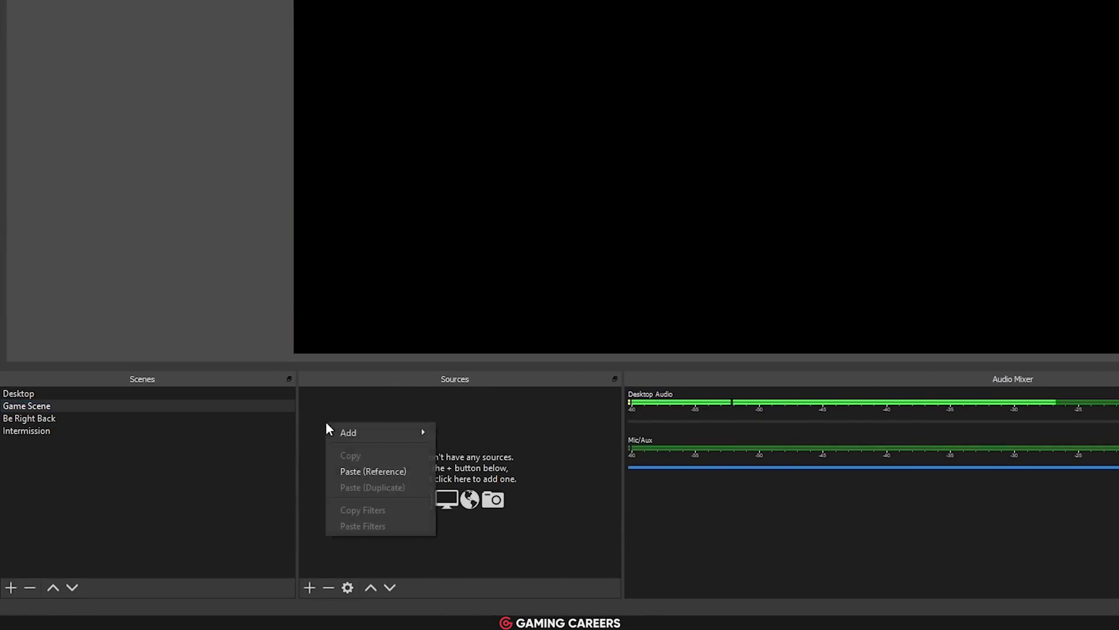
Paste Gameplay Stock Footage and Display Capture as references, then open the Text (GDI+) source's filters
{"action": "left_click", "coordinate": [355, 469]}
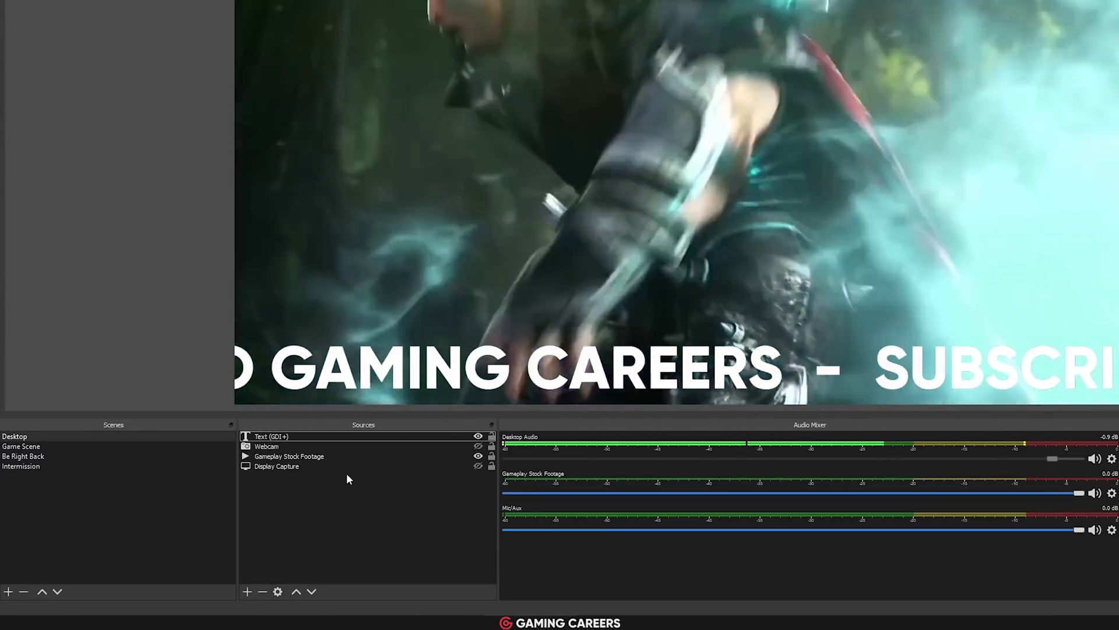
{"action": "left_click", "coordinate": [344, 436]}
{"action": "right_click", "coordinate": [344, 436]}
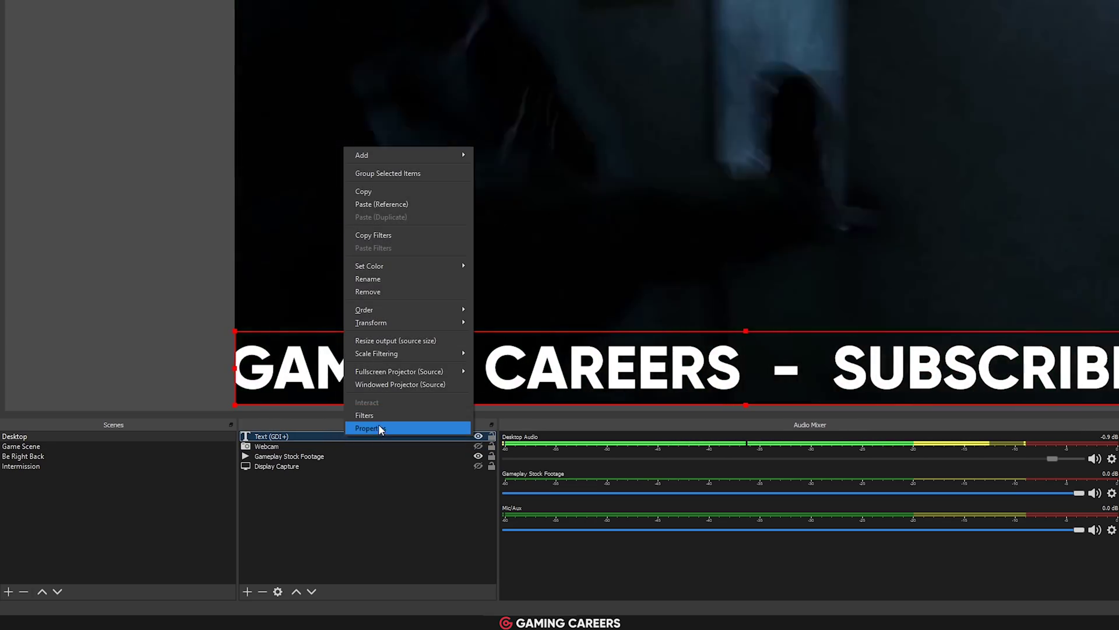
{"action": "left_click", "coordinate": [380, 414]}
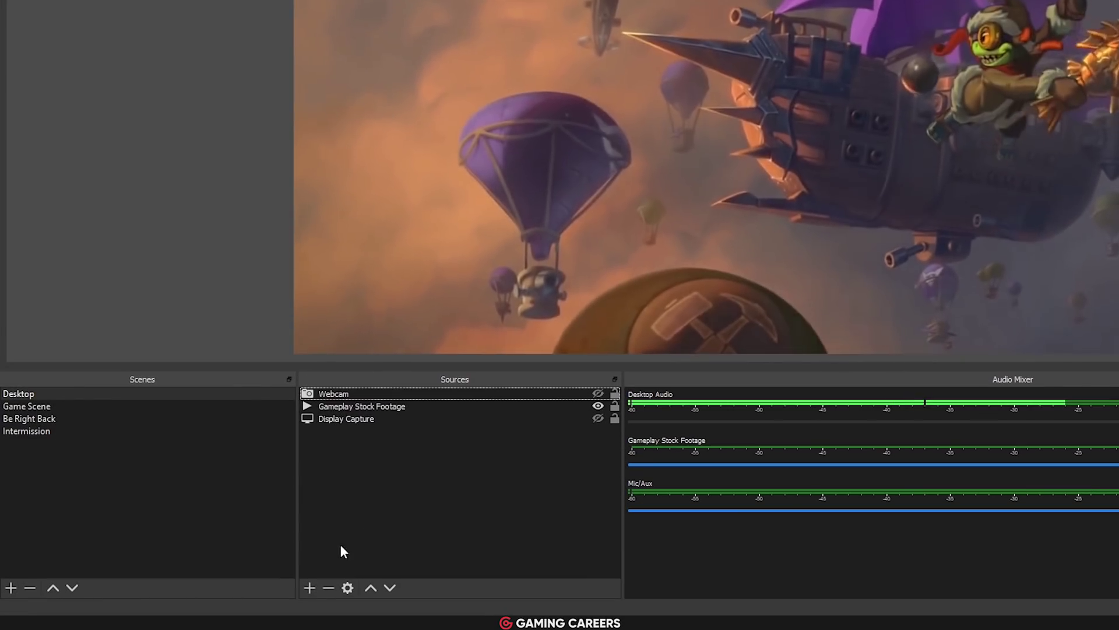
Add a Text (GDI+) source reading 'Subscribe to Gaming Careers' to the scene
{"action": "left_click", "coordinate": [306, 587]}
{"action": "left_click", "coordinate": [380, 482]}
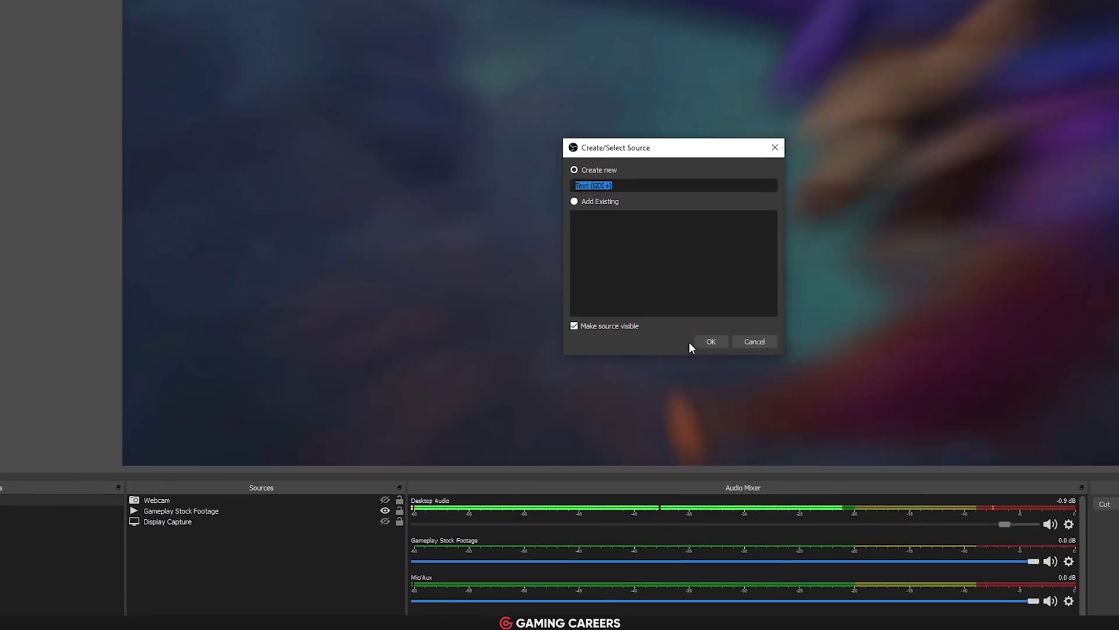
{"action": "left_click", "coordinate": [710, 342]}
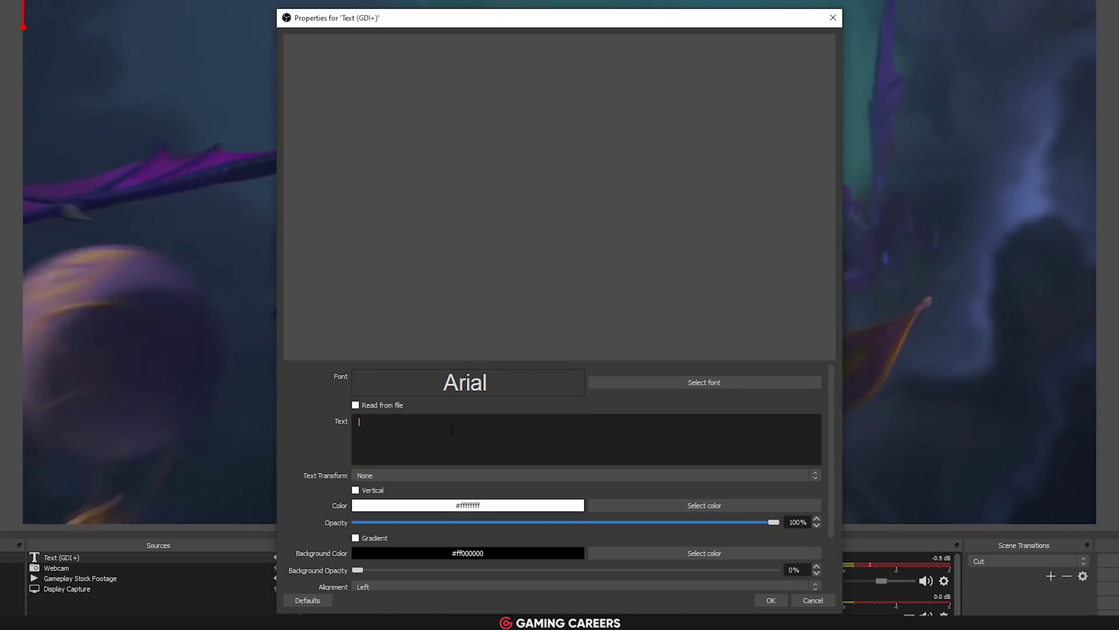
{"action": "type", "text": "Subscribe to Gaming Careers"}
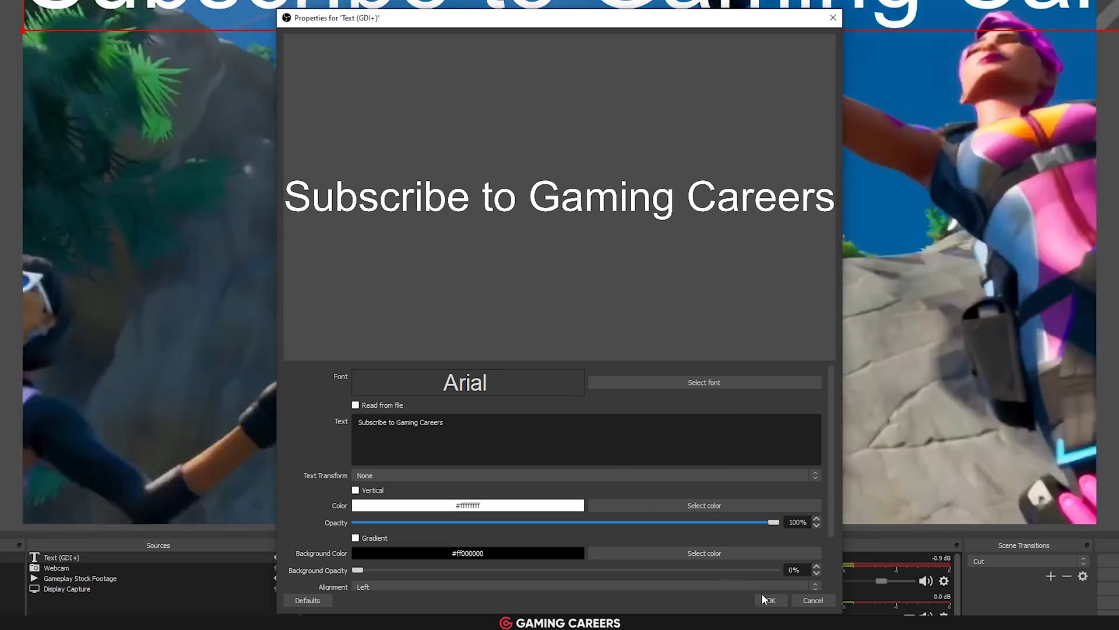
{"action": "left_click", "coordinate": [763, 599]}
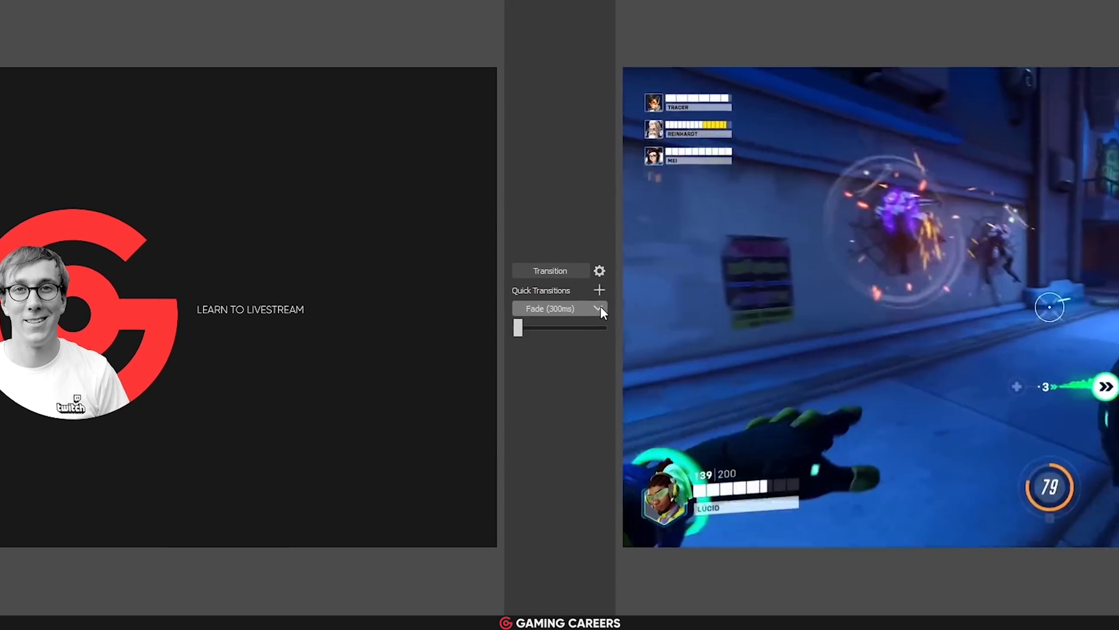
Review the scene transitions listed in the Fade (300ms) transition dropdown
{"action": "left_click", "coordinate": [582, 249]}
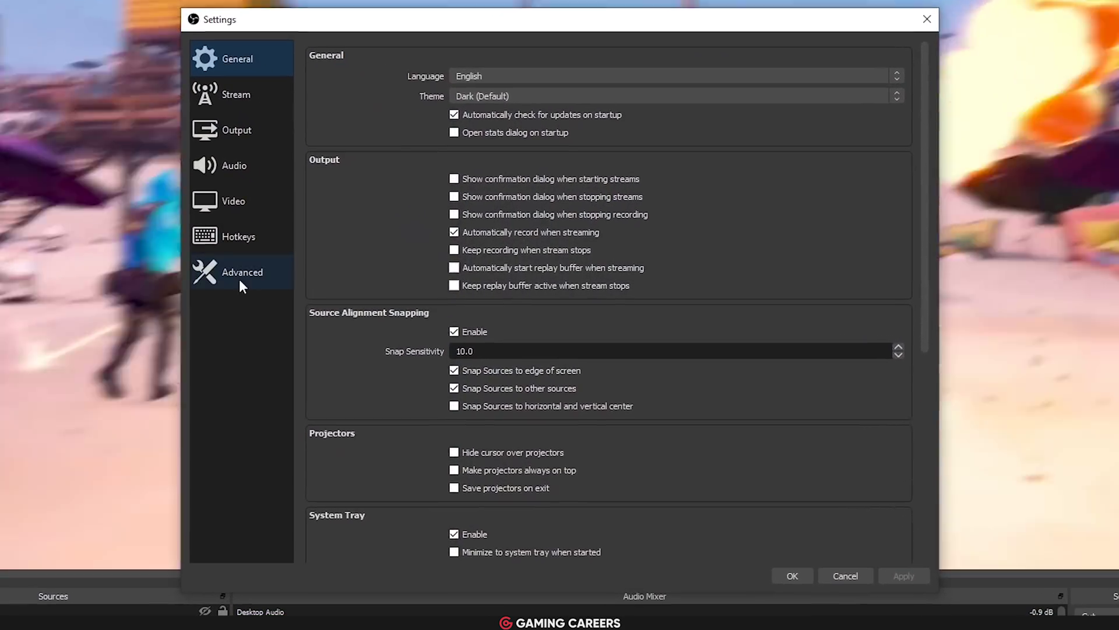
Append -%FPS to the Advanced recording filename format, then move to the Hotkeys page
{"action": "left_click", "coordinate": [376, 290]}
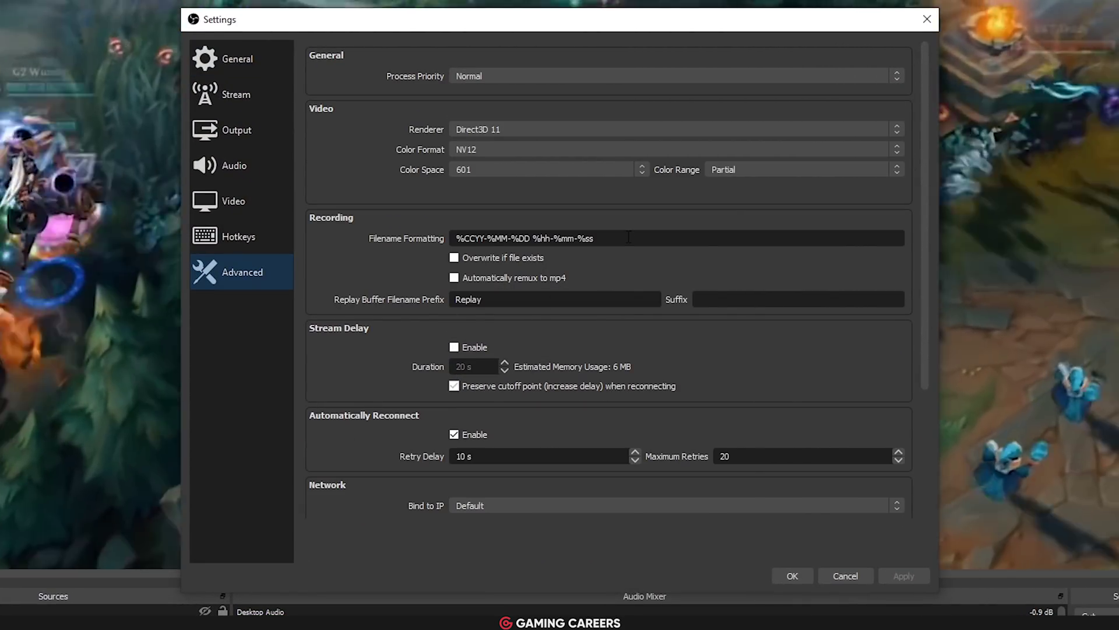
{"action": "mouse_move", "coordinate": [629, 236]}
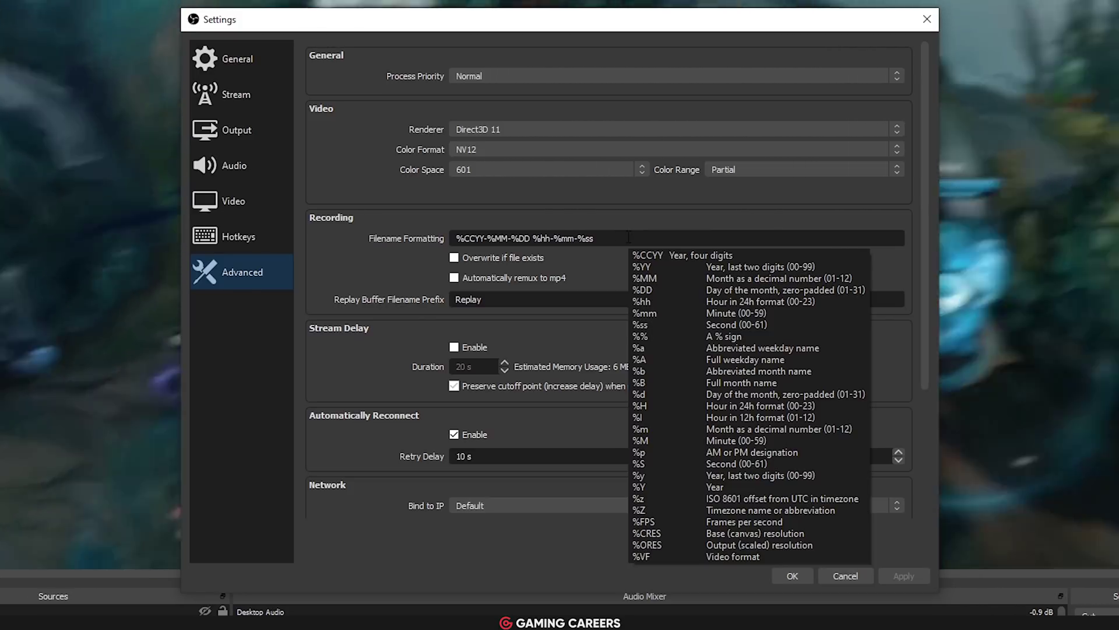
{"action": "left_click", "coordinate": [629, 237]}
{"action": "type", "text": "-%FP"}
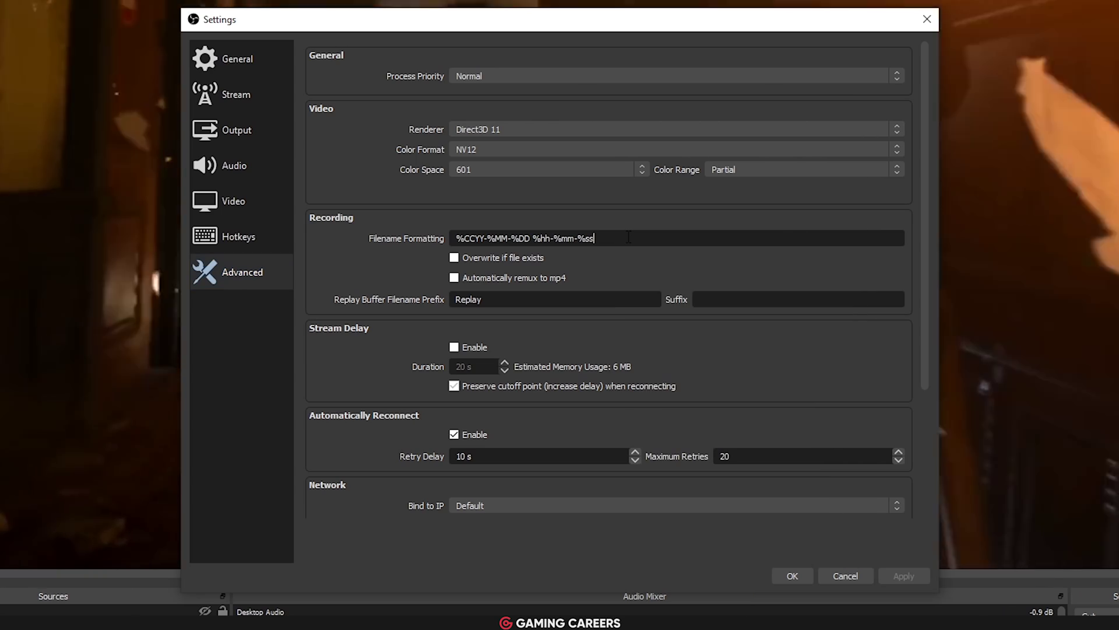
{"action": "type", "text": "S"}
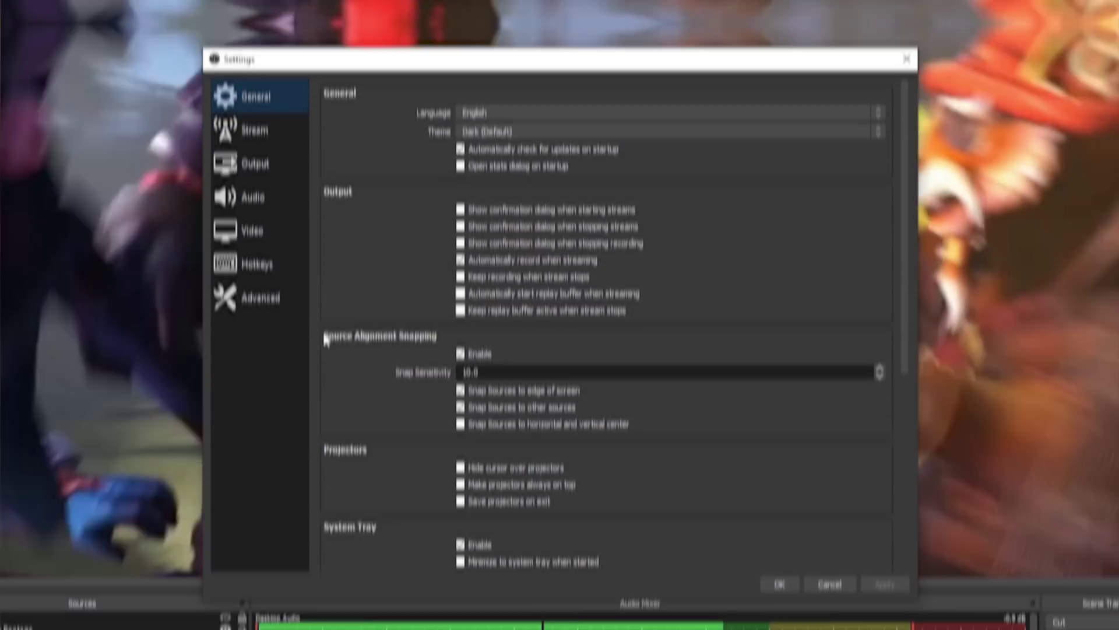
{"action": "left_click", "coordinate": [245, 238]}
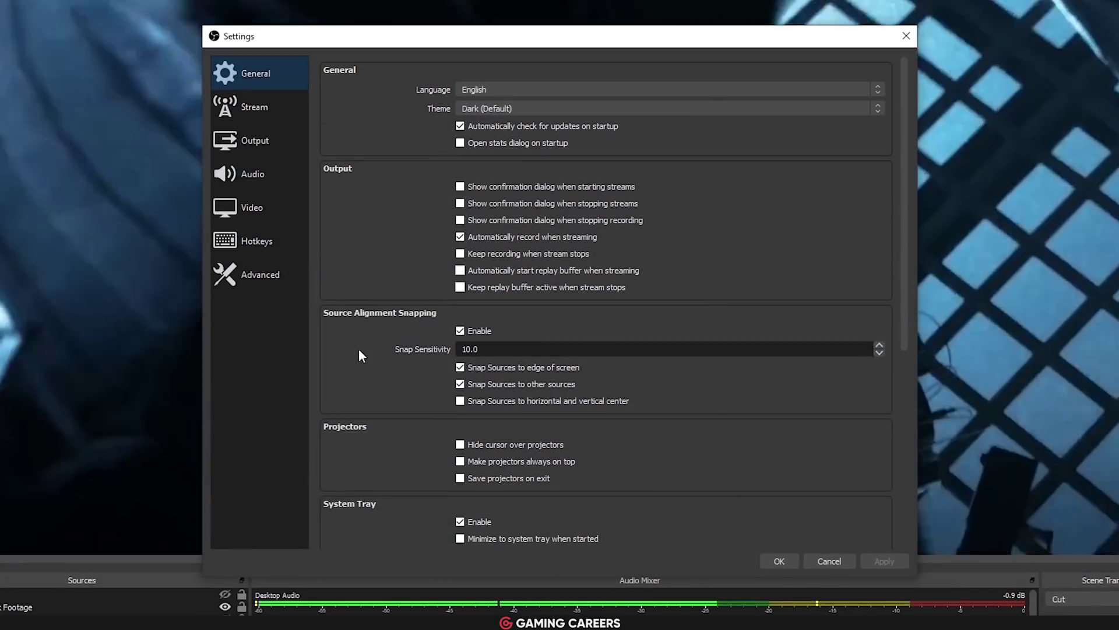
Set the Video base canvas resolution to 1920x1080
{"action": "left_click", "coordinate": [256, 208]}
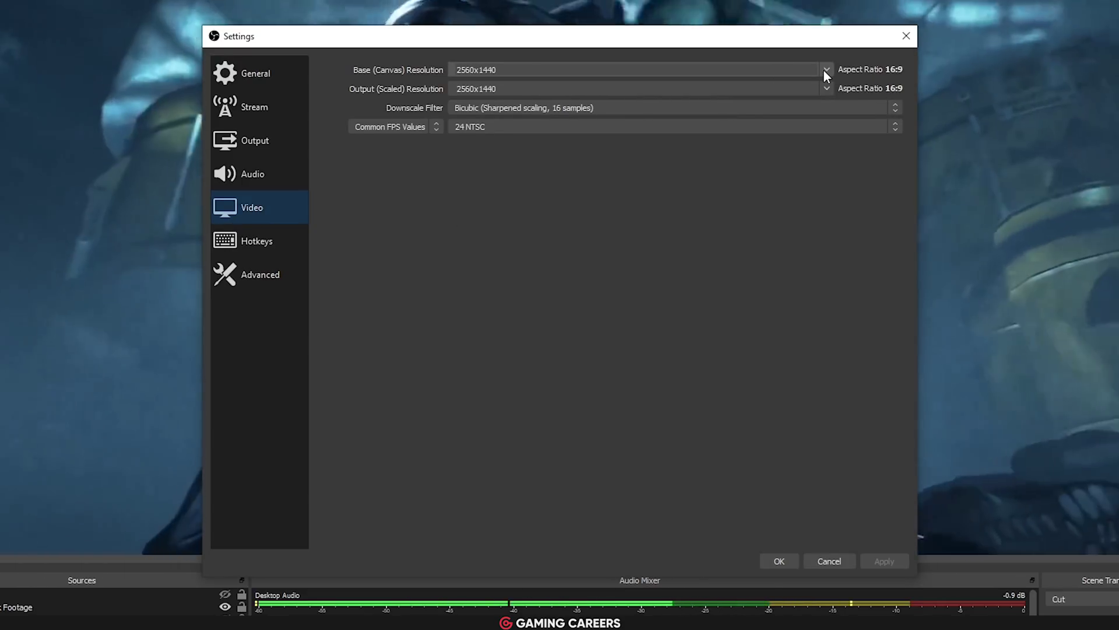
{"action": "left_click", "coordinate": [827, 69]}
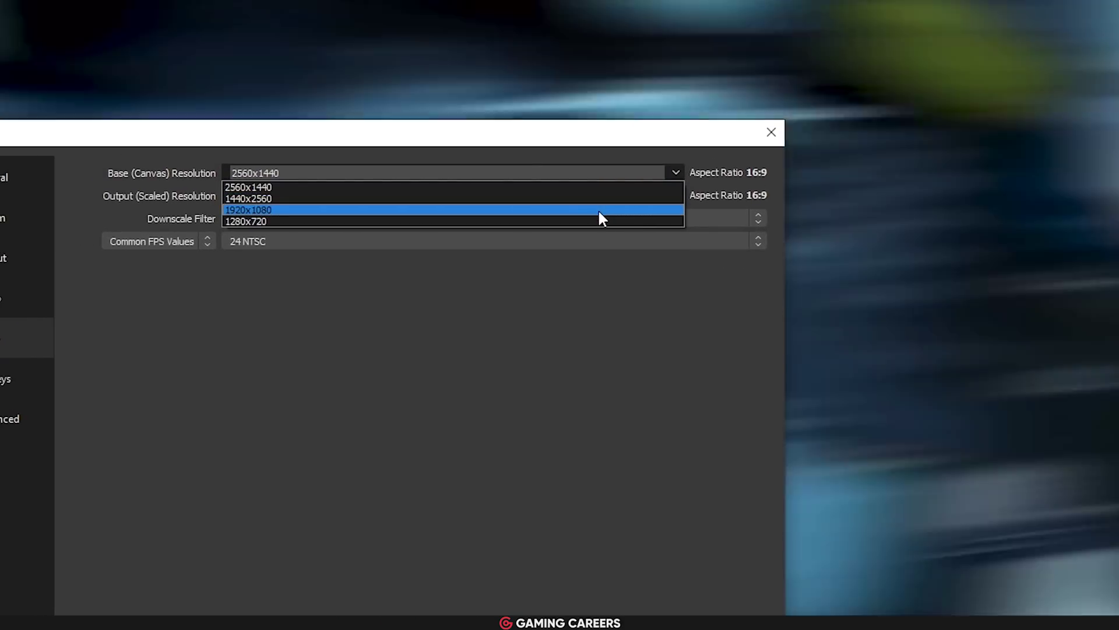
{"action": "left_click", "coordinate": [765, 107]}
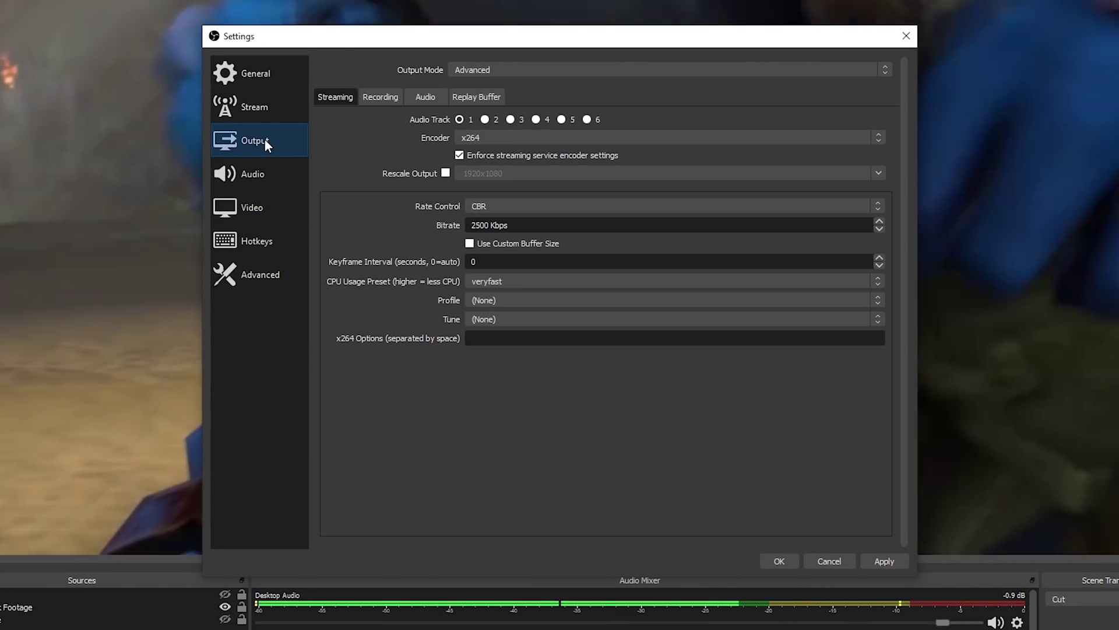
Set the streaming encoder to NVIDIA NVENC H.264 (new)
{"action": "left_click", "coordinate": [574, 140]}
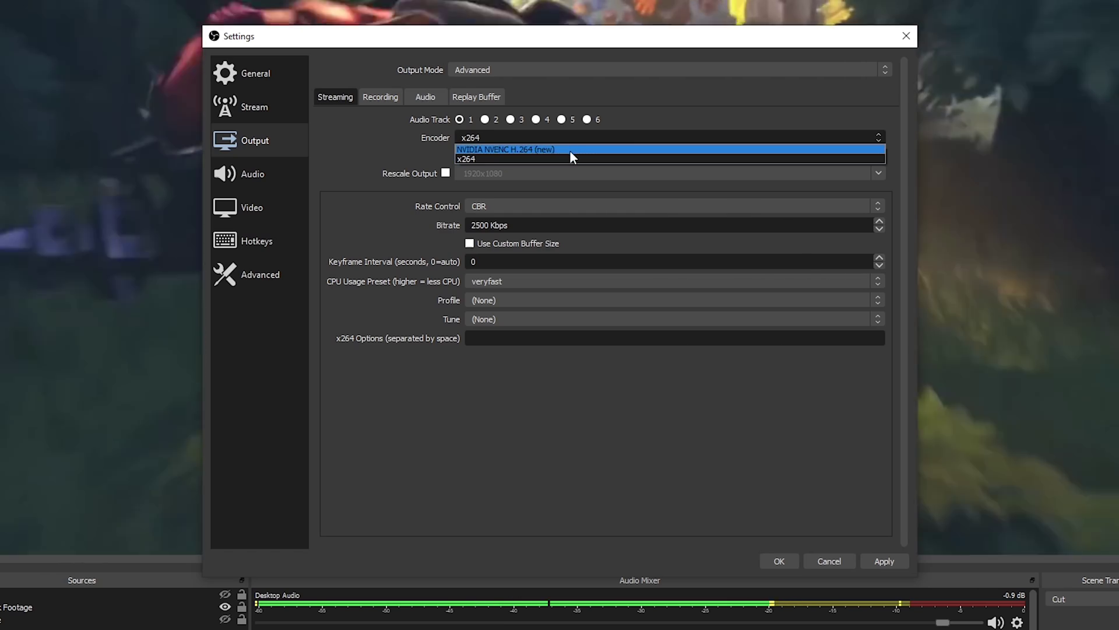
{"action": "left_click", "coordinate": [560, 149]}
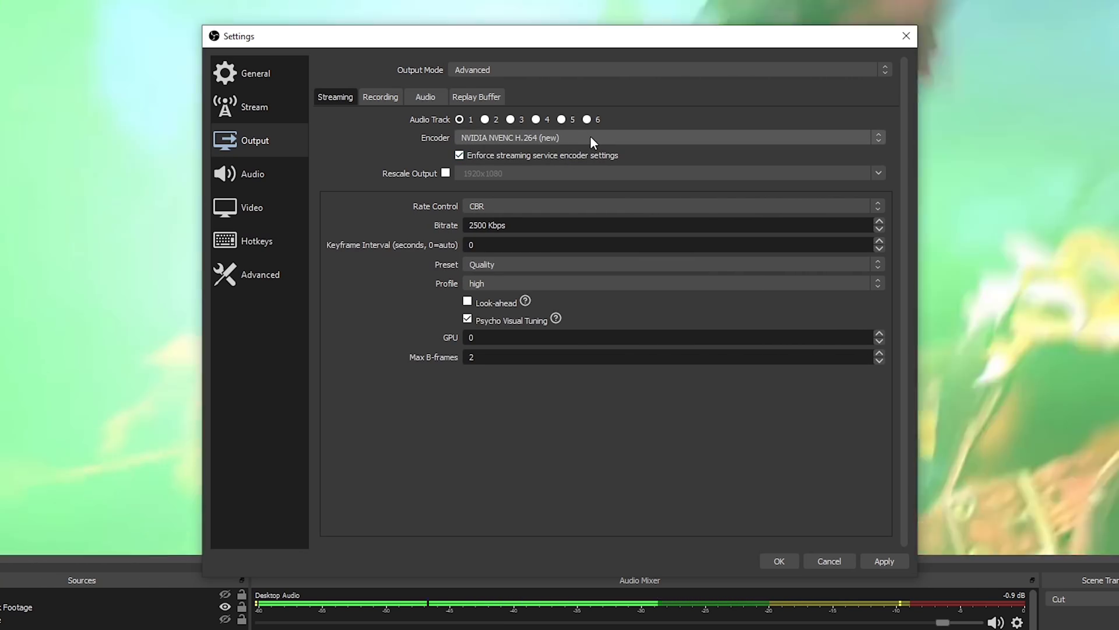
{"action": "left_click", "coordinate": [591, 138]}
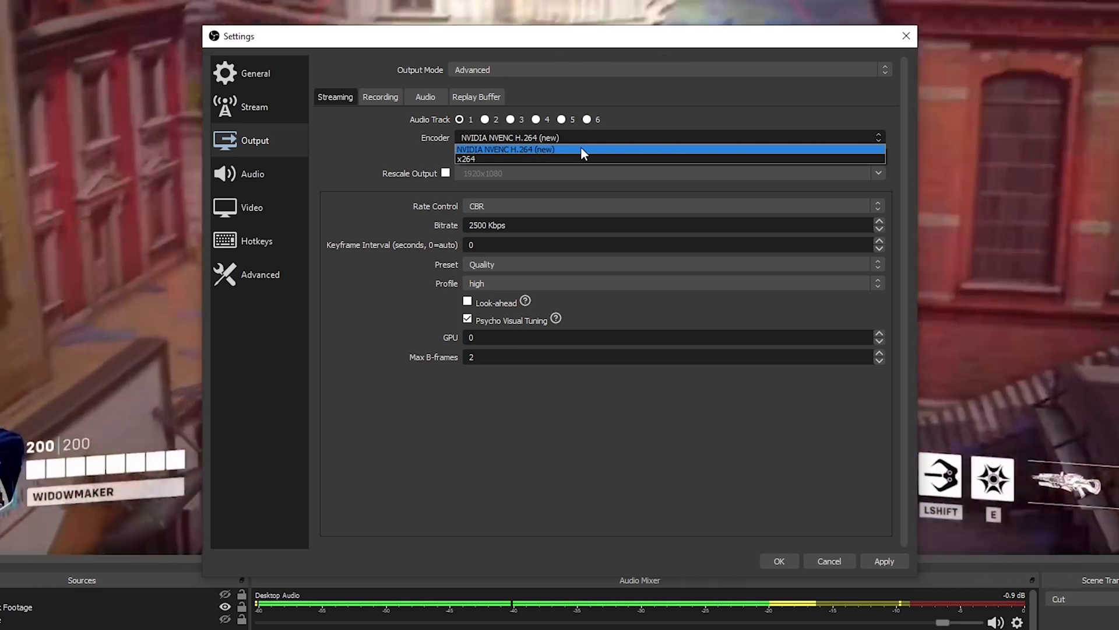
{"action": "left_click", "coordinate": [583, 153]}
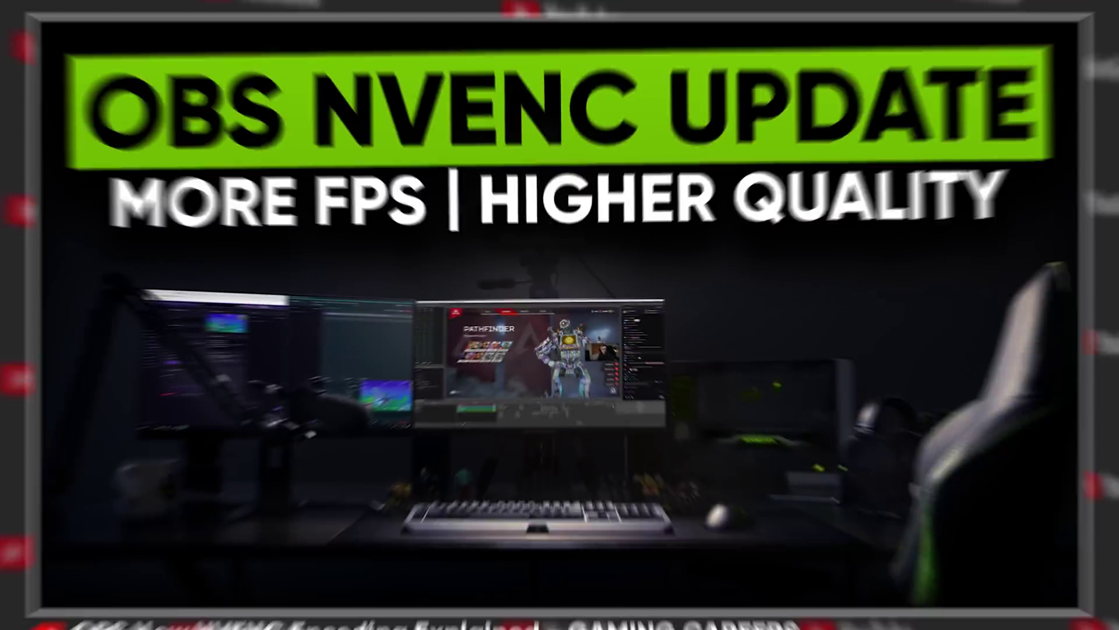